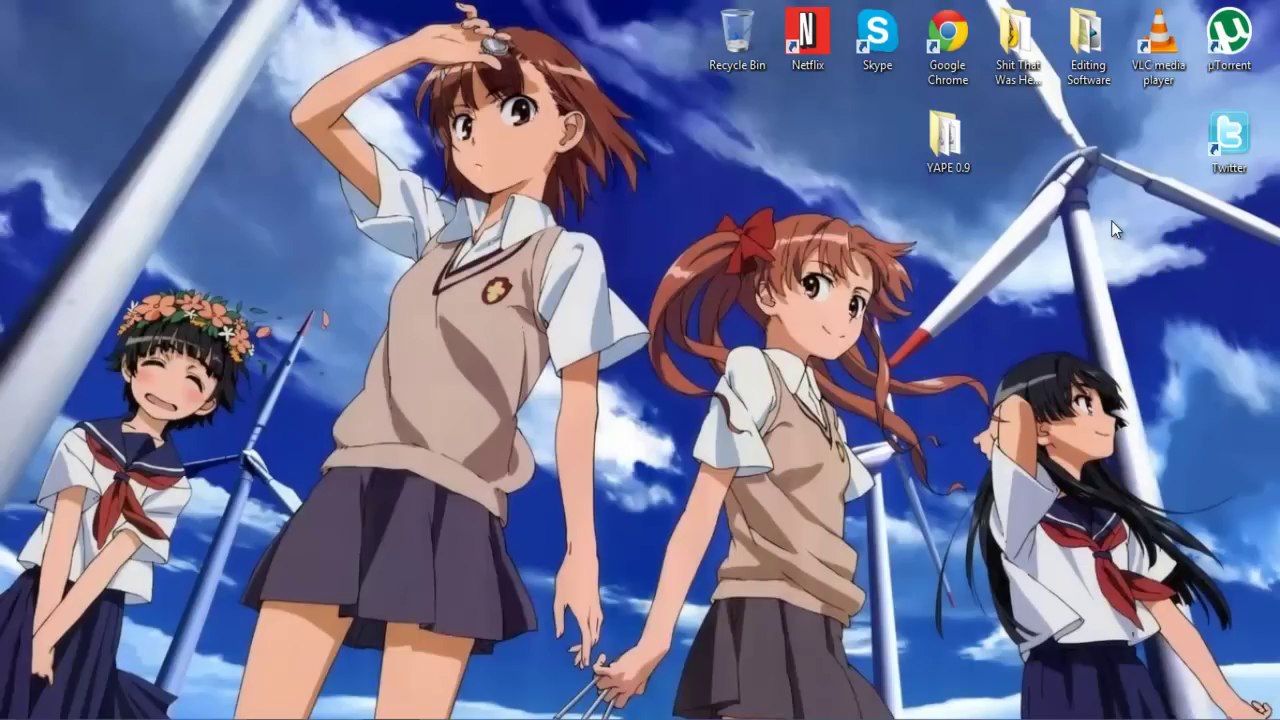
- Open the YAPE 0.9 folder, launch the YAPE application and reposition its window so it fits on screen
double_click(963, 145)
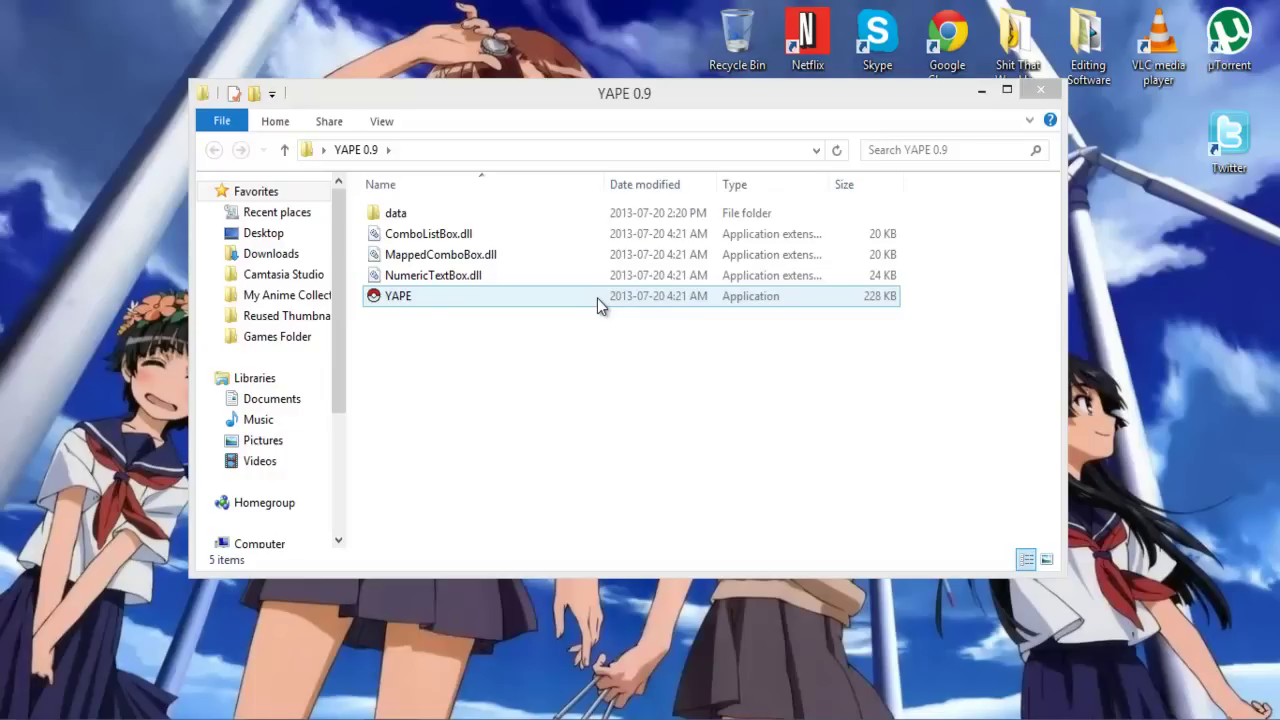
double_click(597, 298)
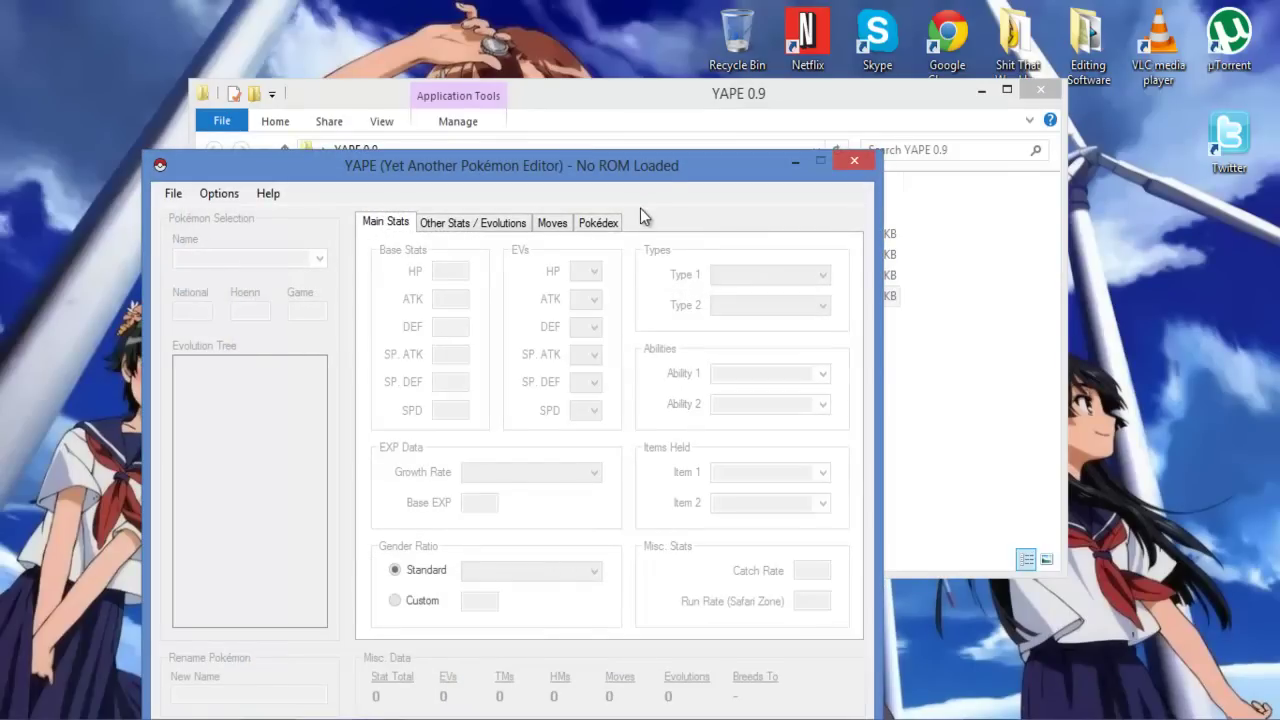
drag(659, 181, 786, 70)
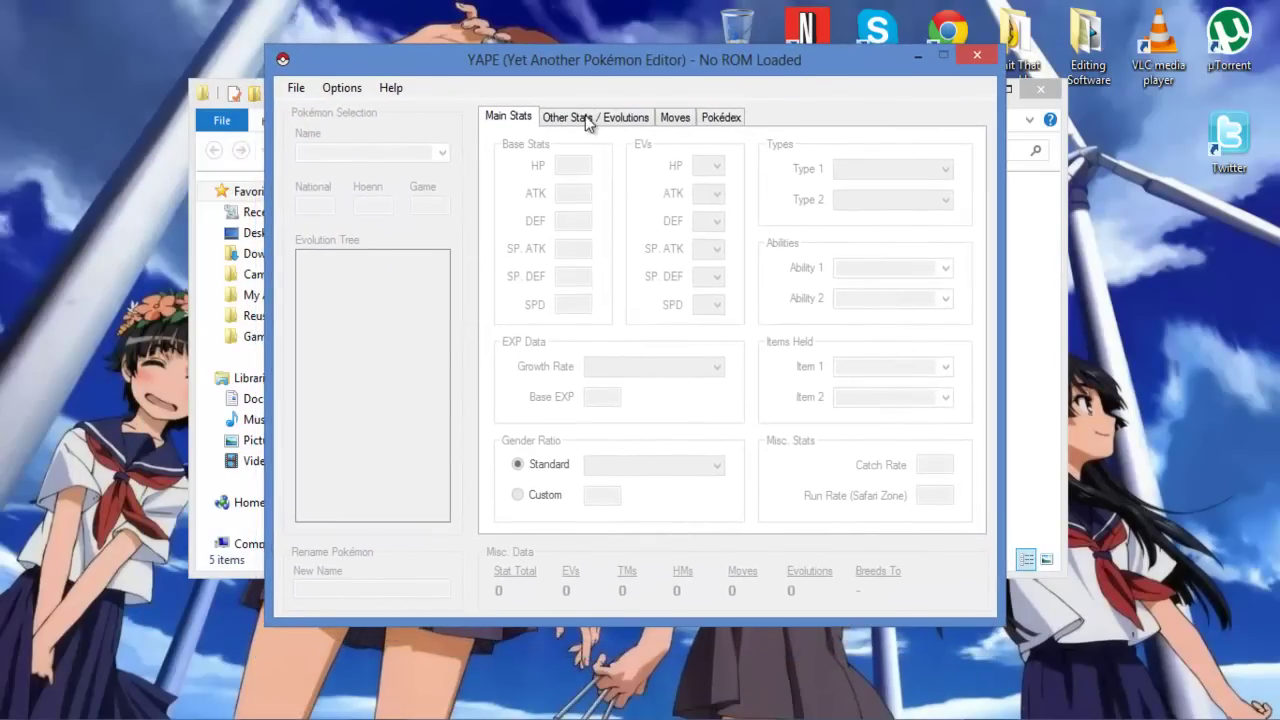
- Load the ROM "1636 - Pokemon - Fire Red Version (U)" from the GameBoy Games folder
click(296, 87)
click(306, 108)
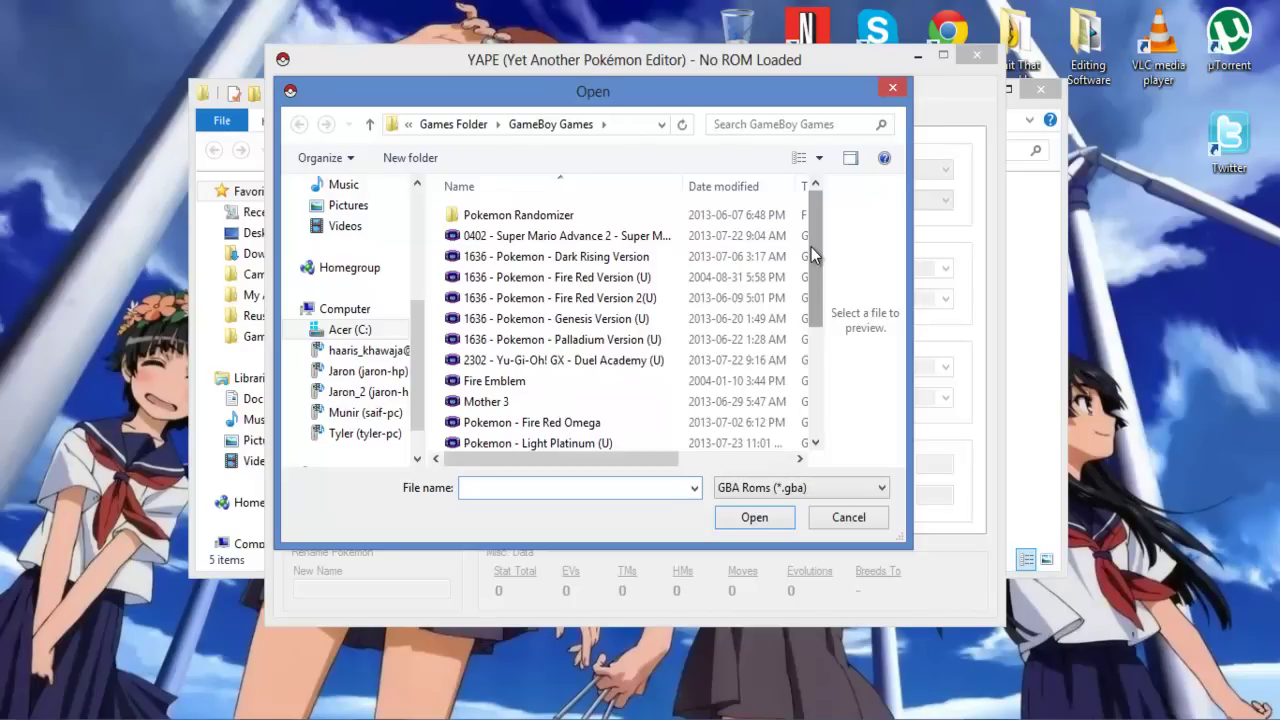
drag(811, 247, 815, 280)
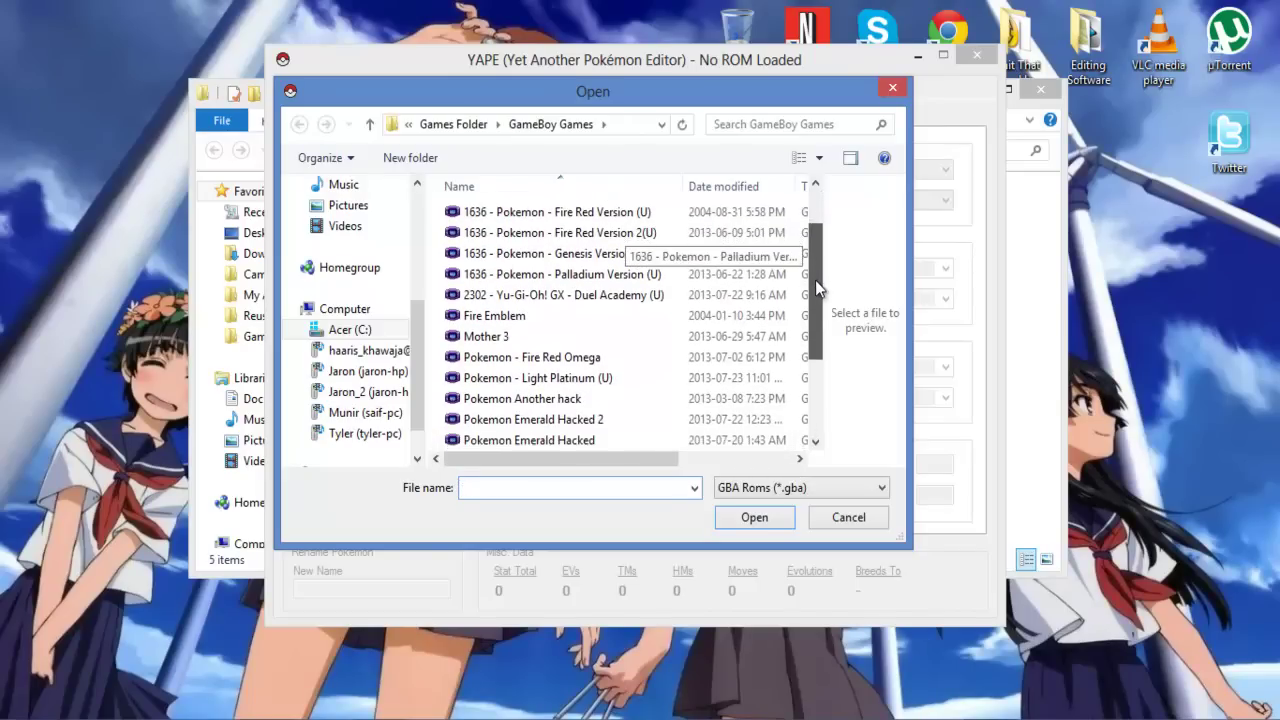
click(638, 212)
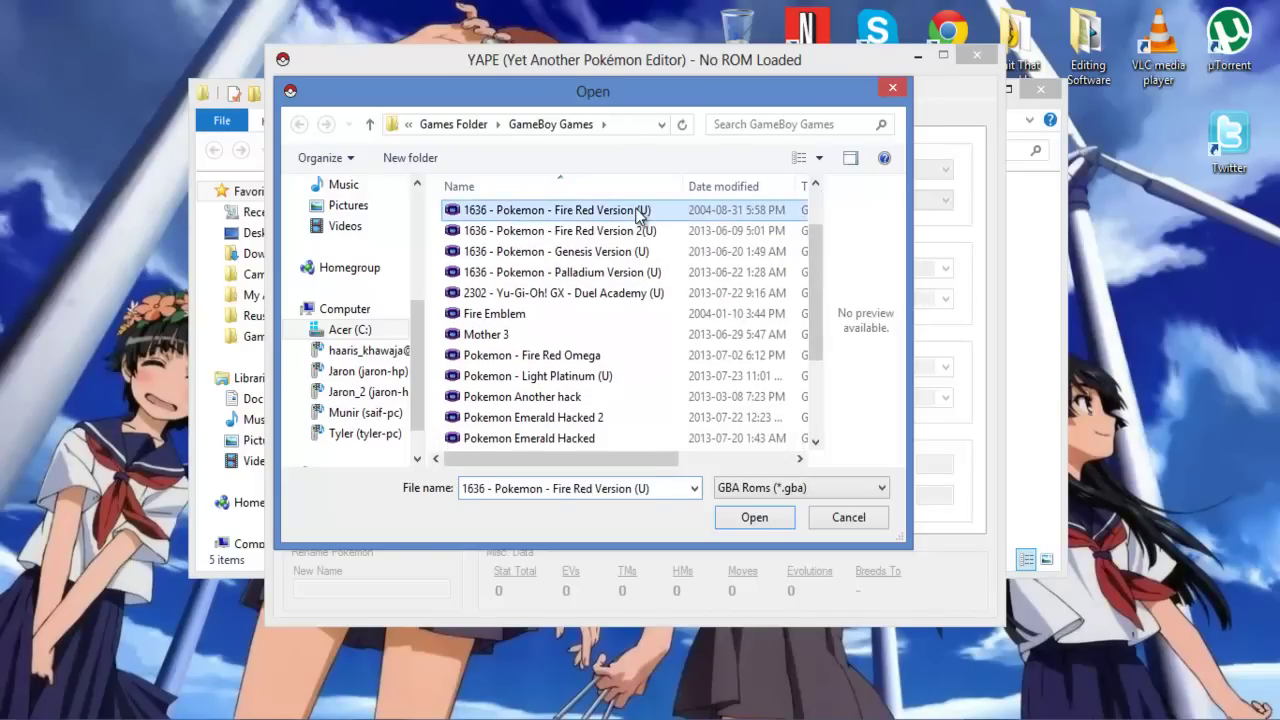
double_click(638, 212)
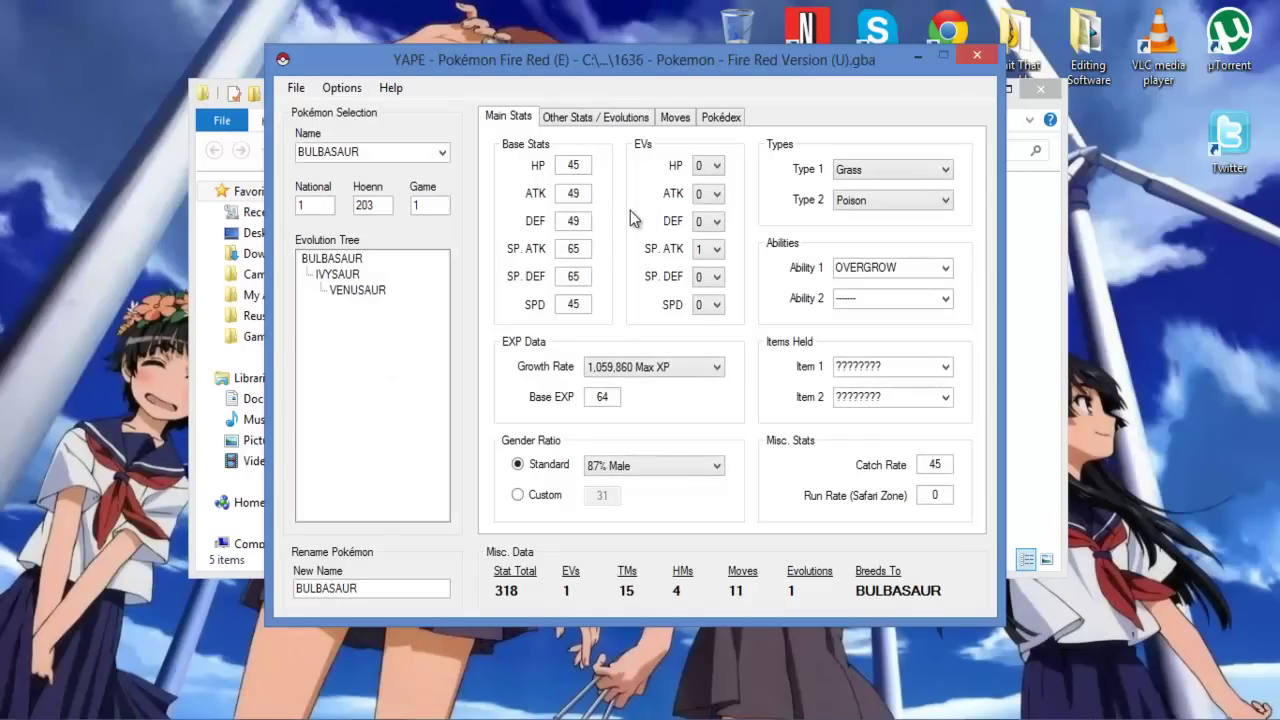
- For Bulbasaur, set the base HP stat to 200 and the SP. ATK EV to 3
click(442, 153)
mouse_move(439, 197)
mouse_down()
mouse_move(442, 540)
mouse_move(440, 183)
mouse_up()
click(448, 156)
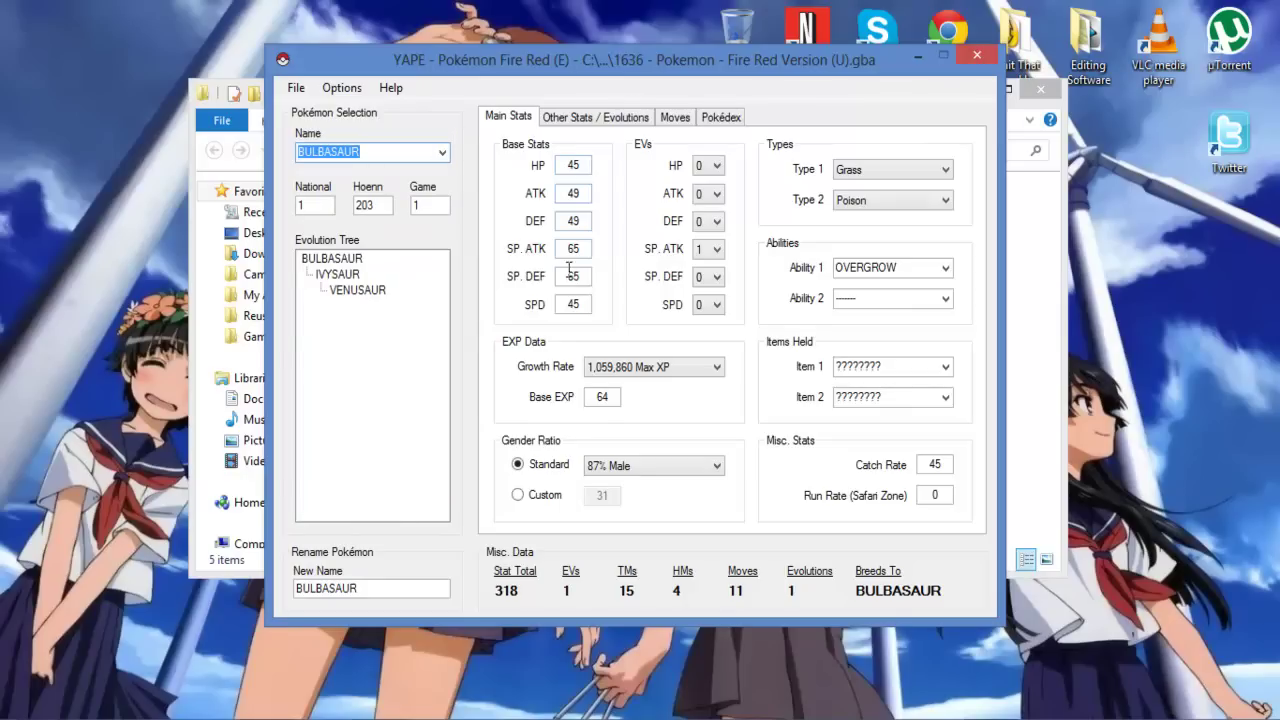
click(579, 169)
double_click(579, 169)
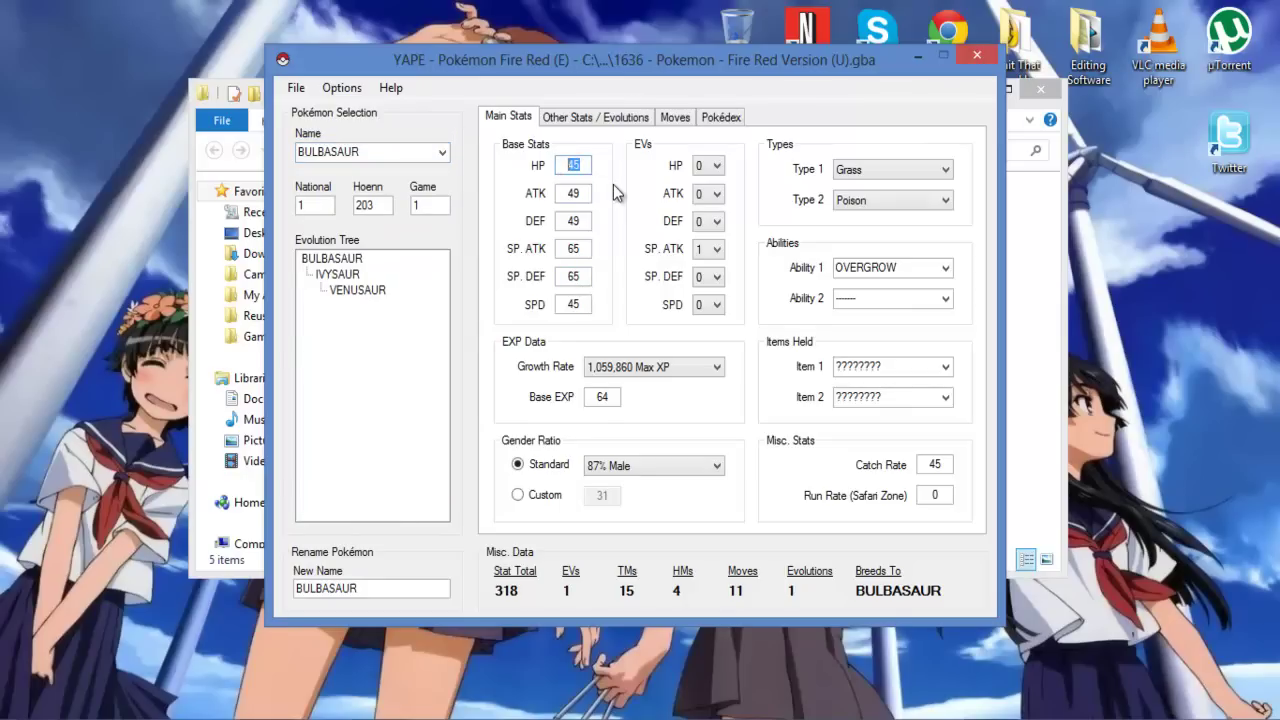
text(200)
click(716, 252)
click(708, 306)
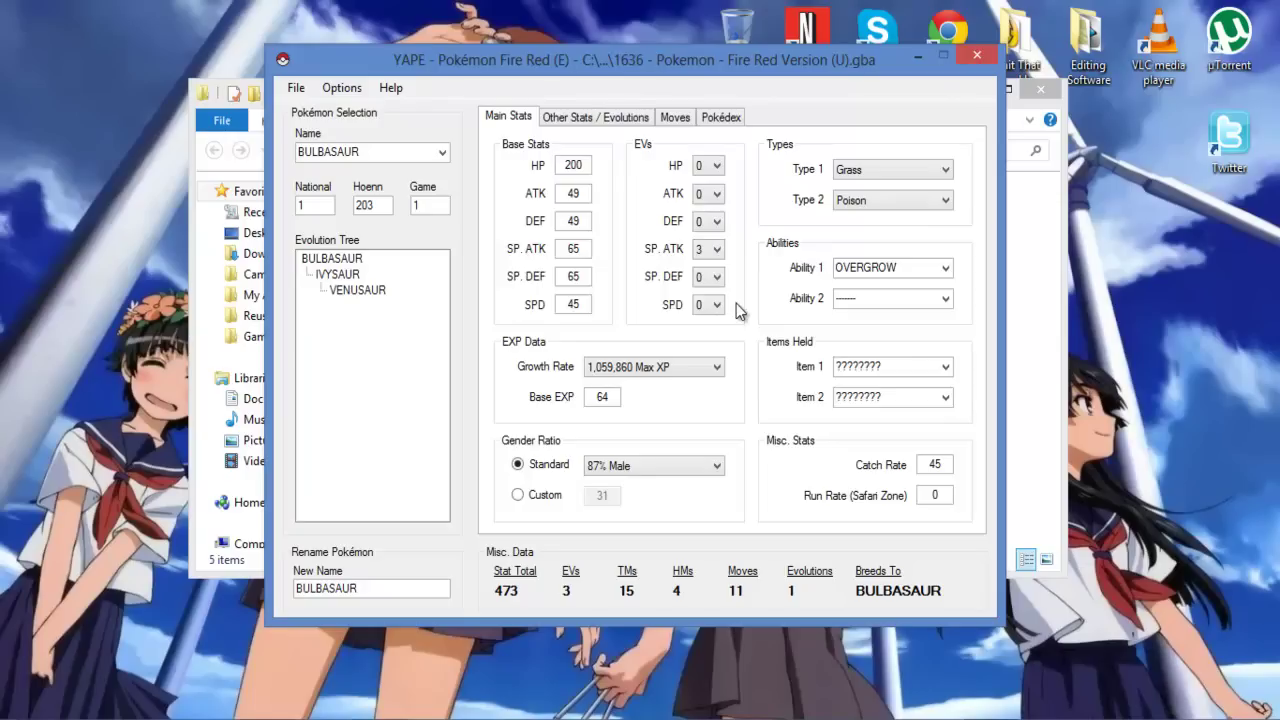
- Examine Bulbasaur's growth rate, base EXP and gender ratio options, including the custom gender ratio
click(716, 368)
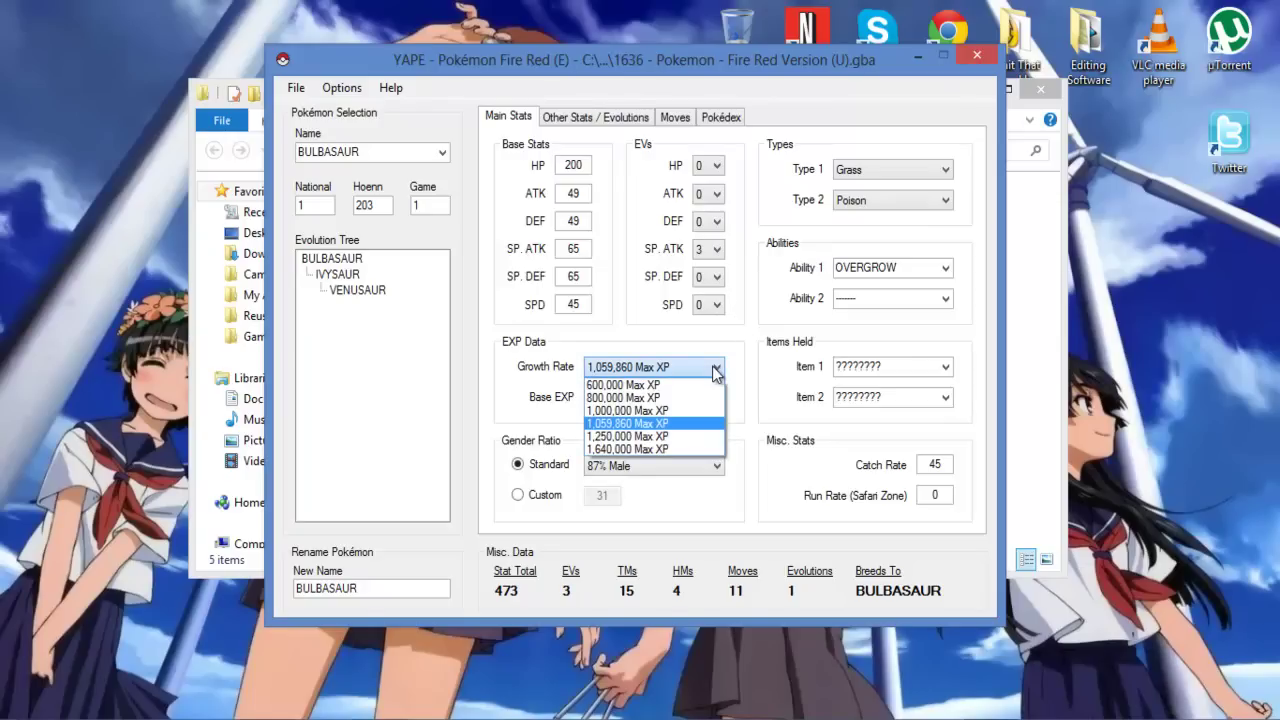
click(716, 370)
click(676, 367)
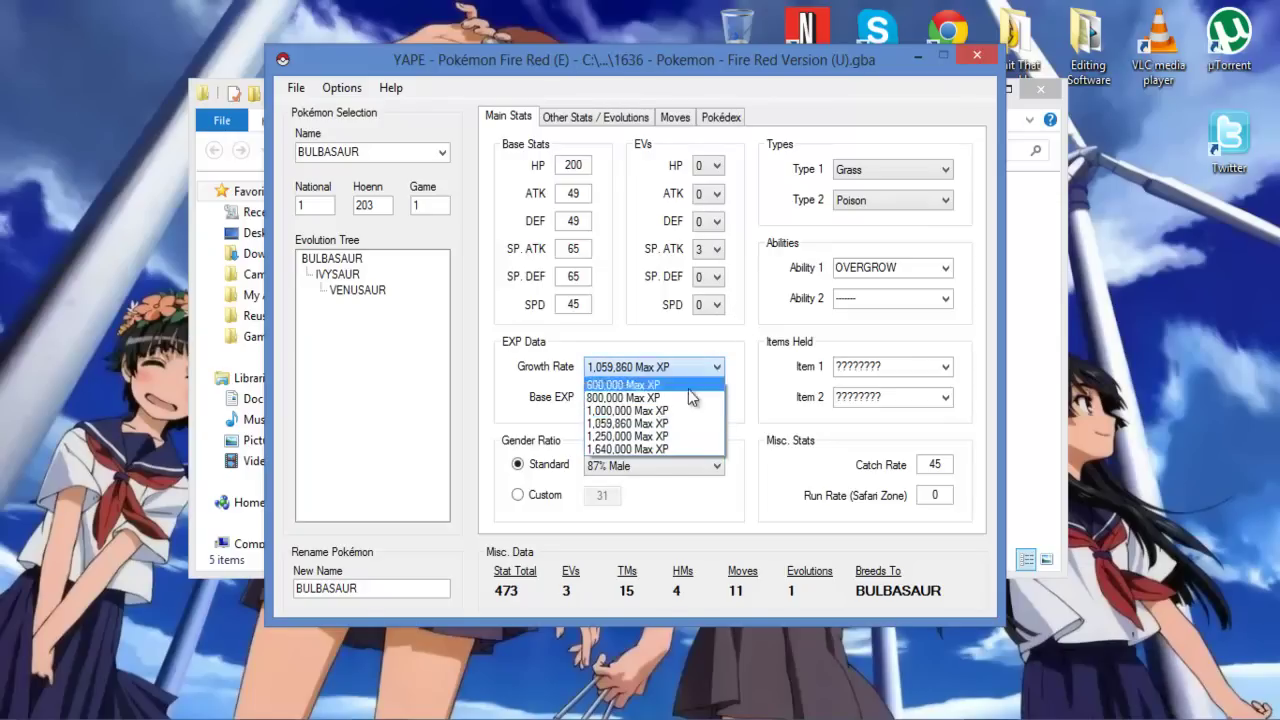
click(669, 366)
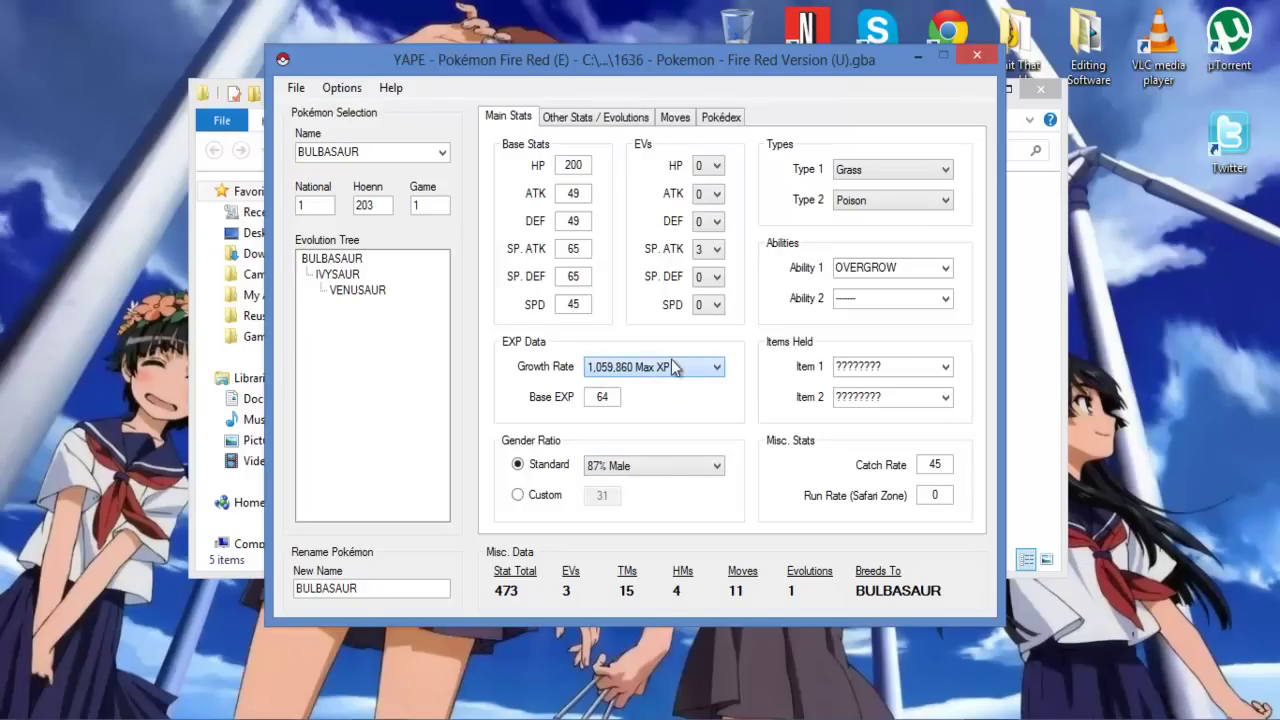
click(615, 397)
click(648, 467)
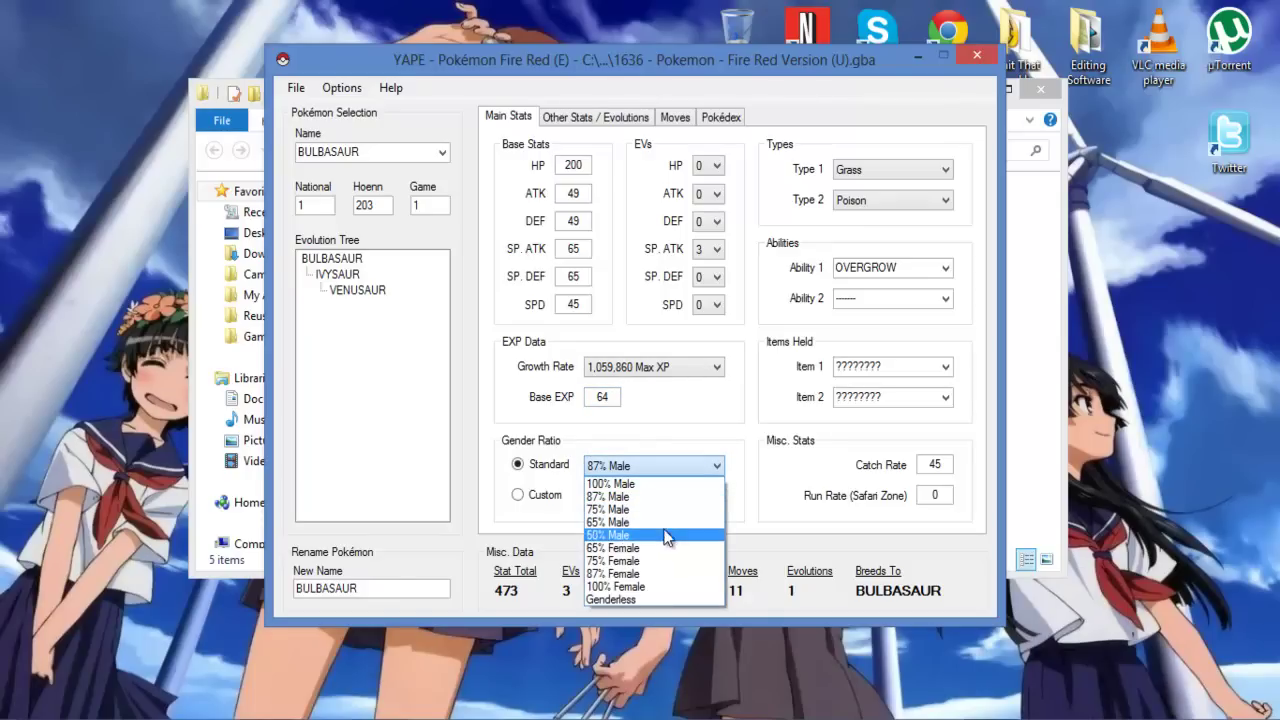
click(694, 455)
click(548, 494)
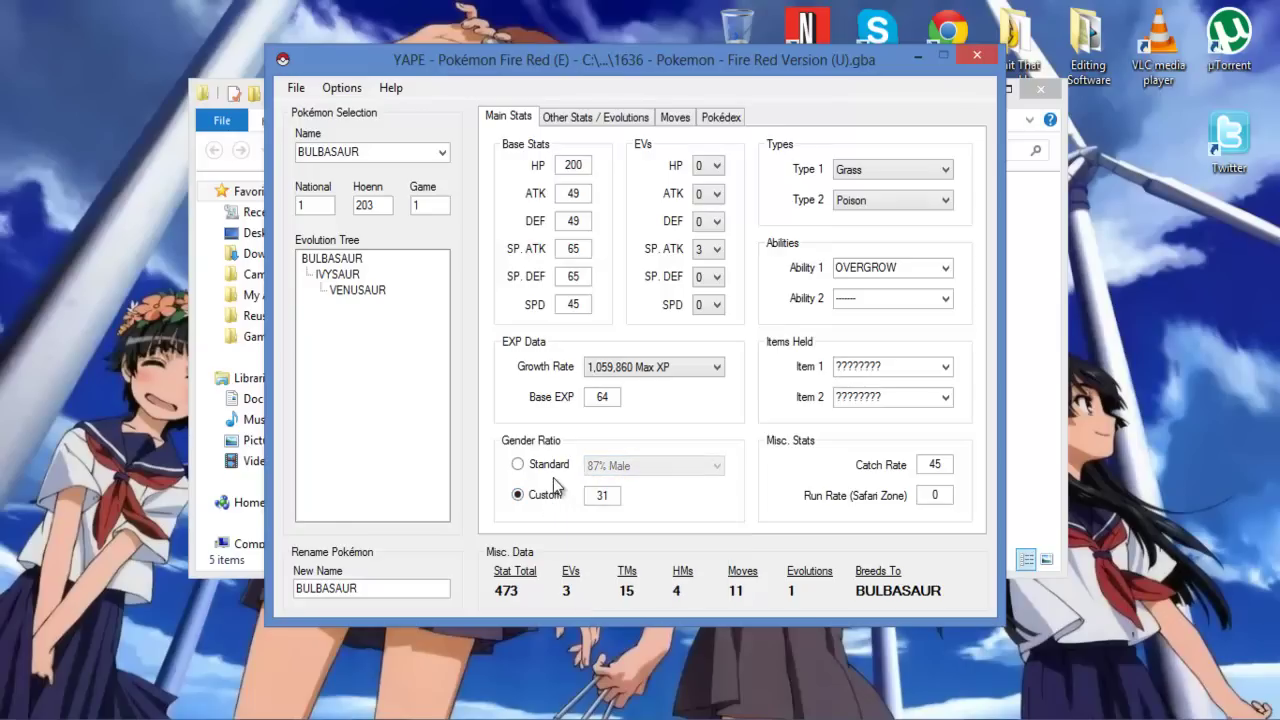
click(545, 466)
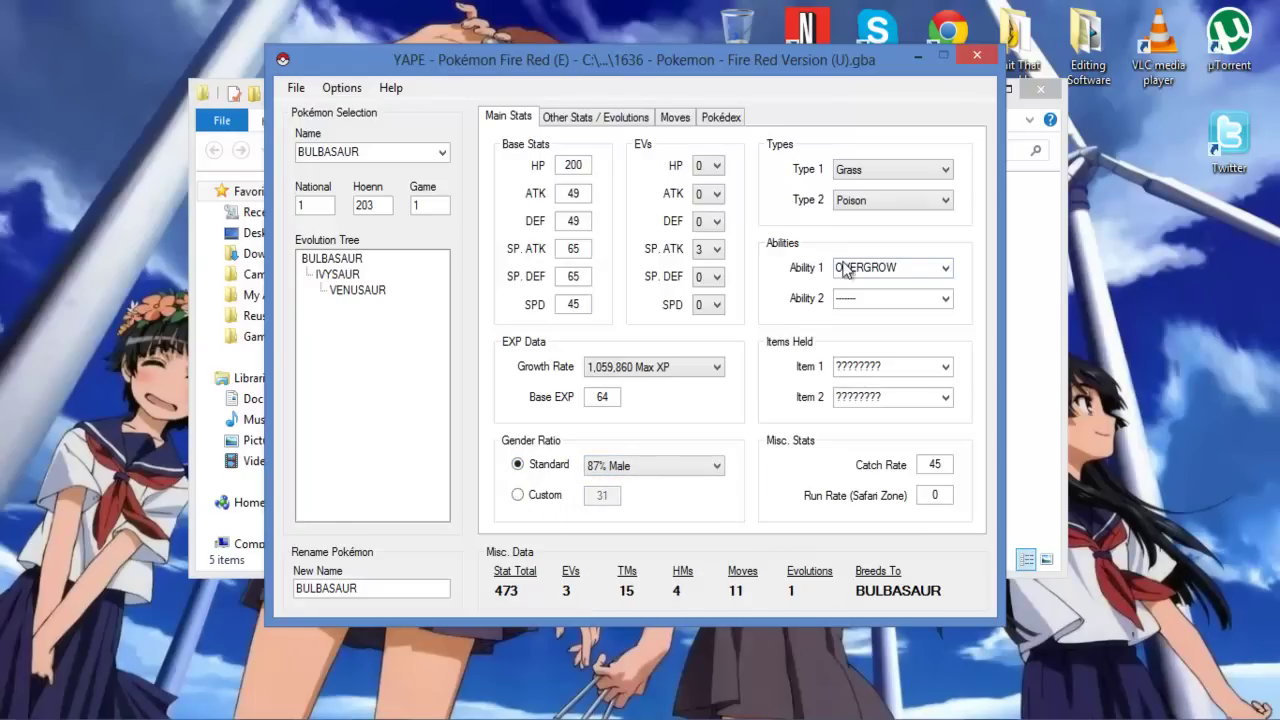
- Set Bulbasaur's second type to Fighting
click(896, 169)
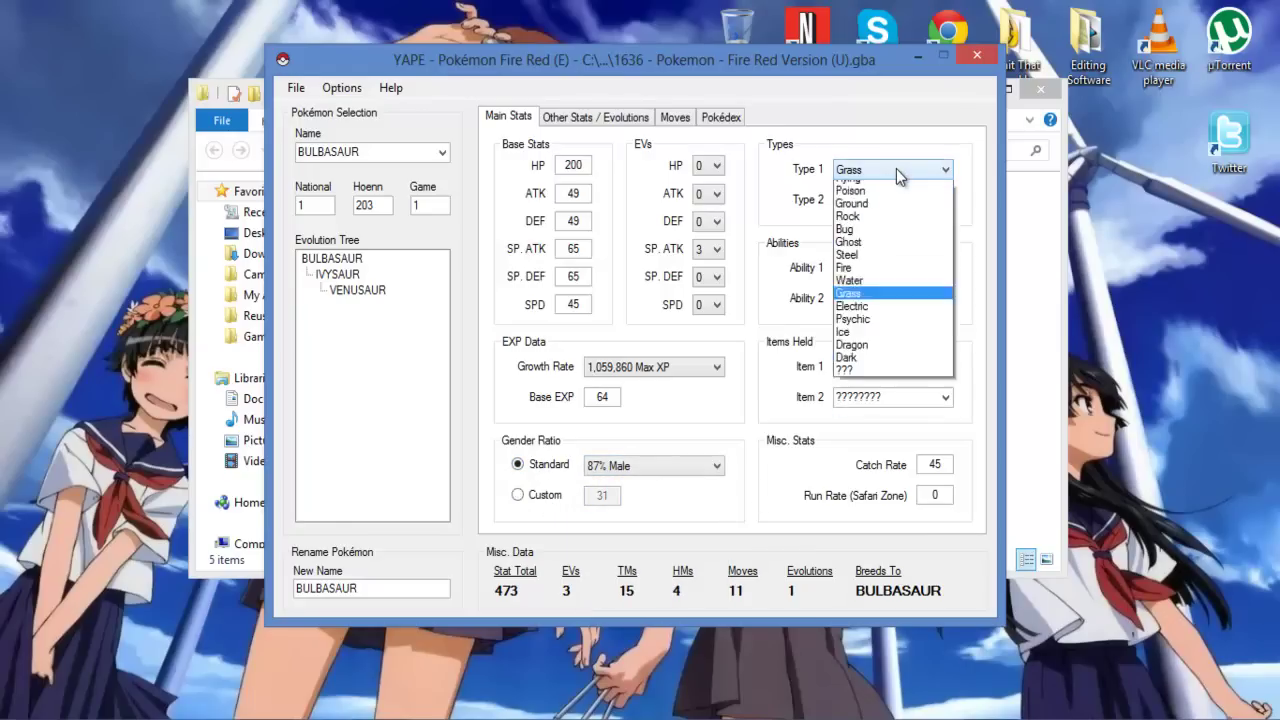
click(913, 168)
click(912, 200)
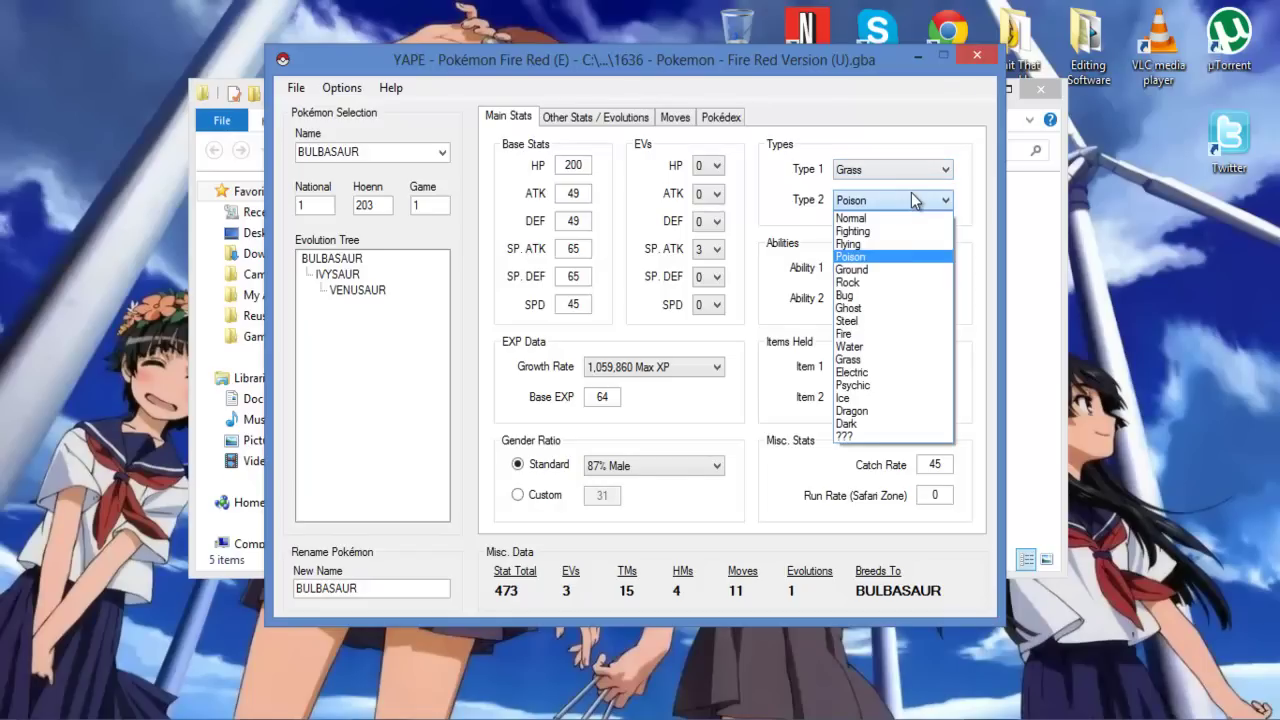
click(914, 231)
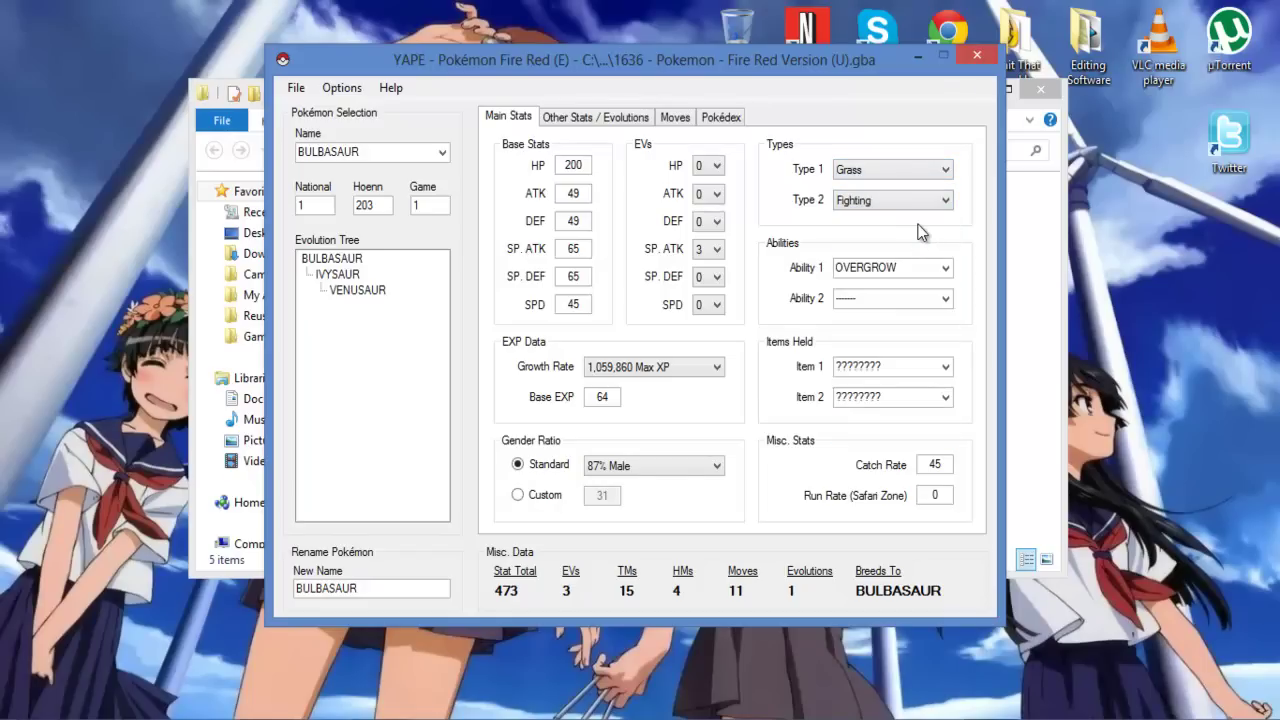
- Assign FLAME BODY as Bulbasaur's second ability
click(944, 298)
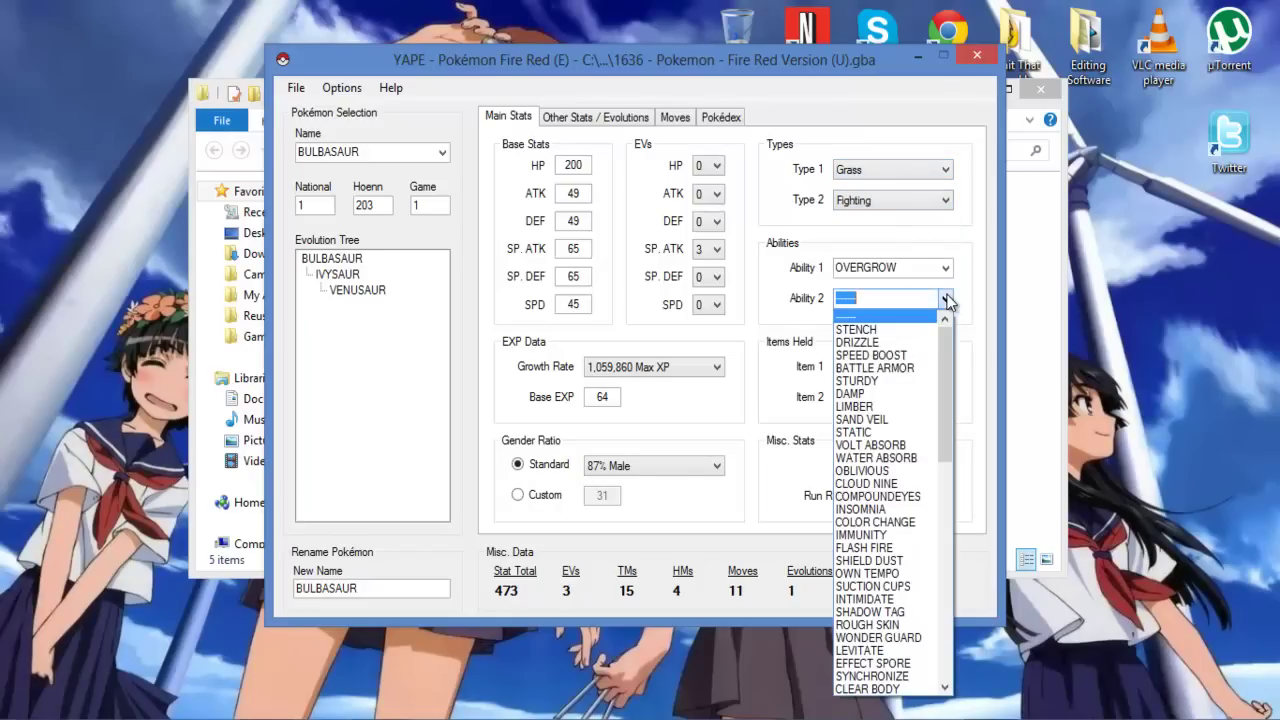
drag(943, 339, 939, 536)
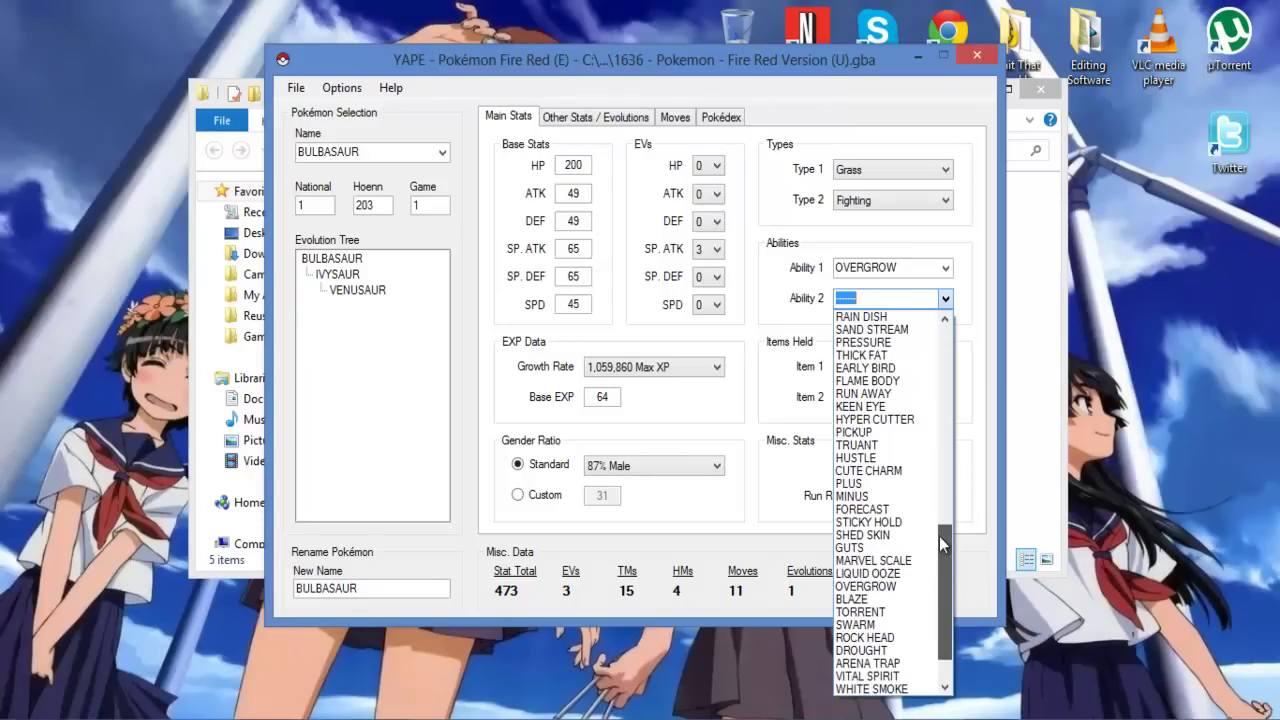
click(889, 381)
- Set both of Bulbasaur's held items to MASTER BALL
click(946, 370)
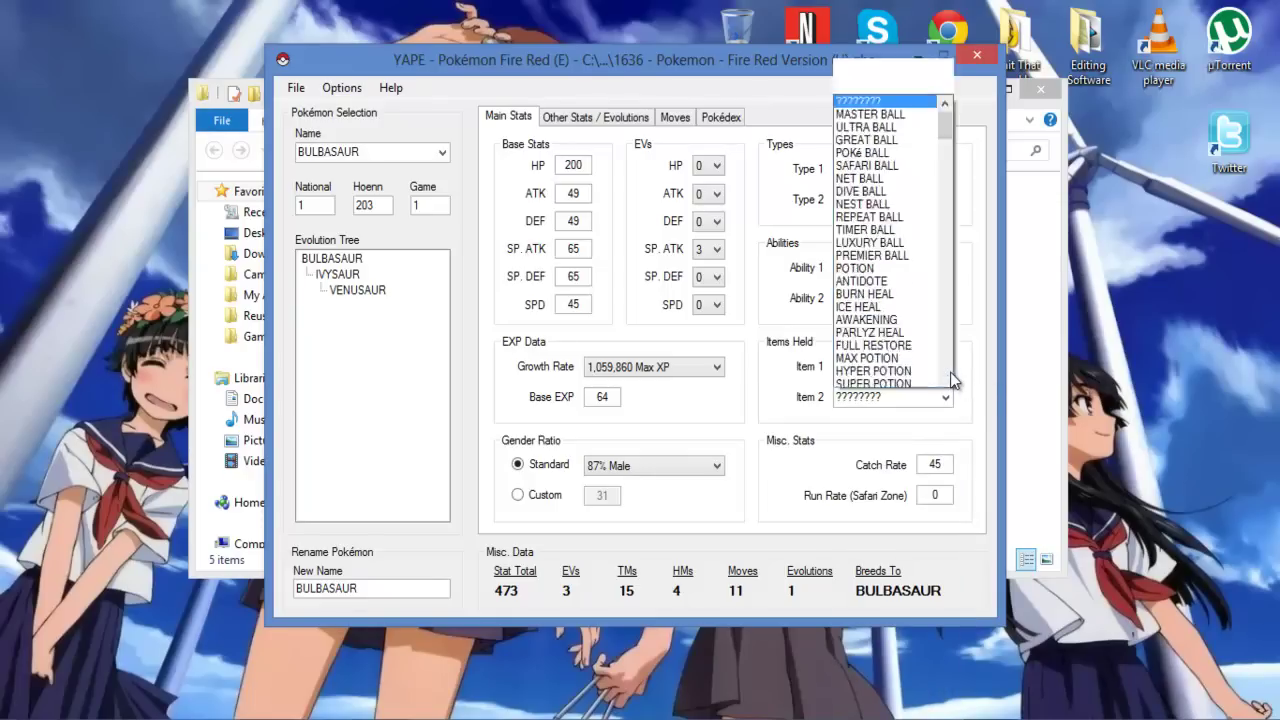
click(960, 30)
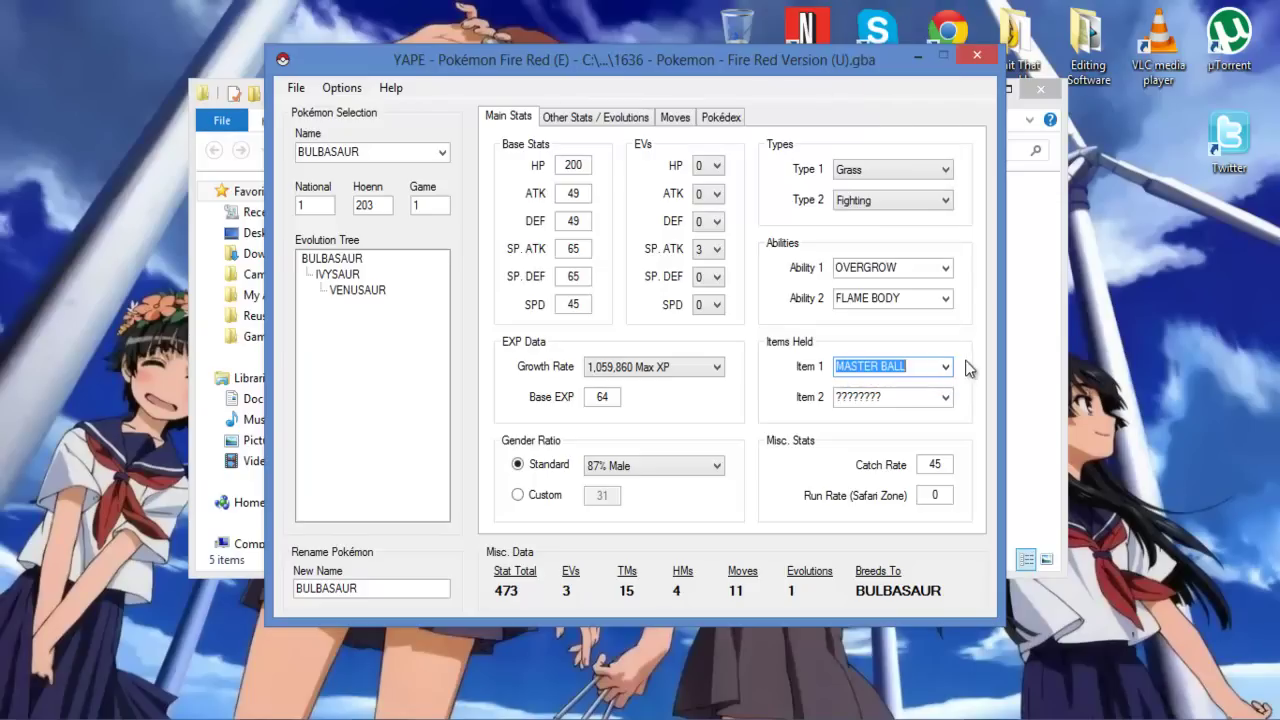
click(945, 397)
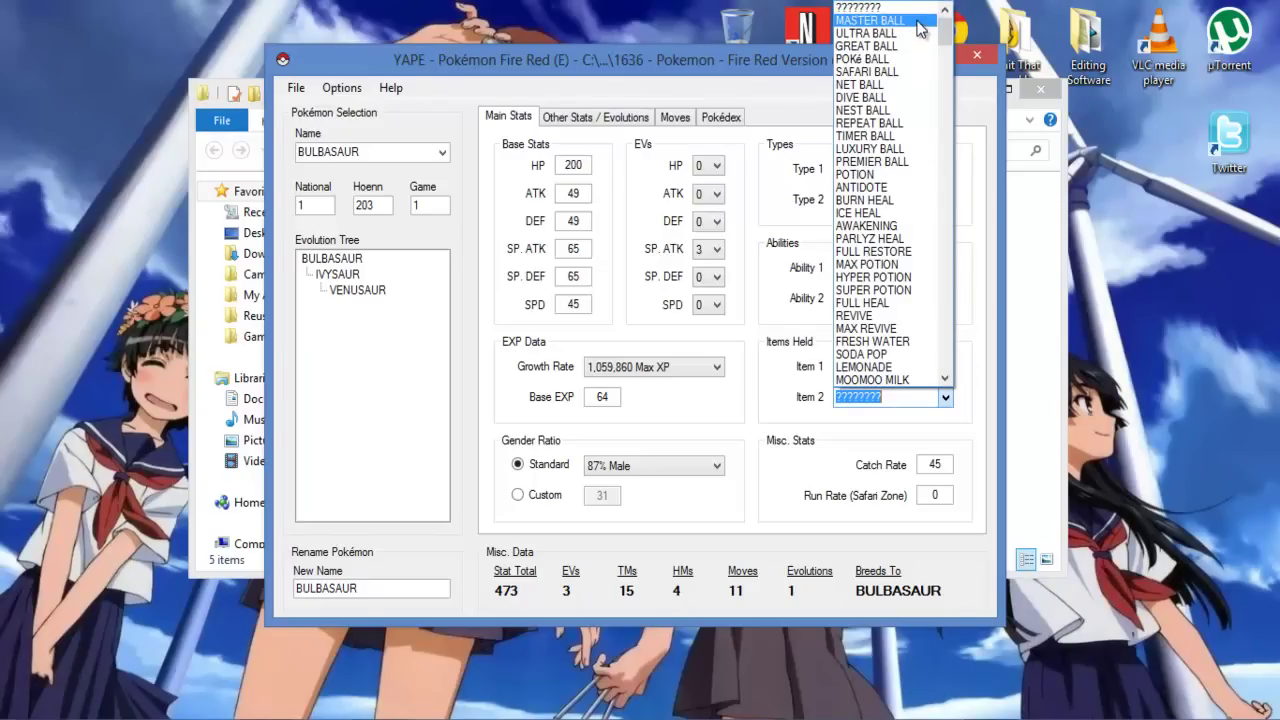
click(915, 28)
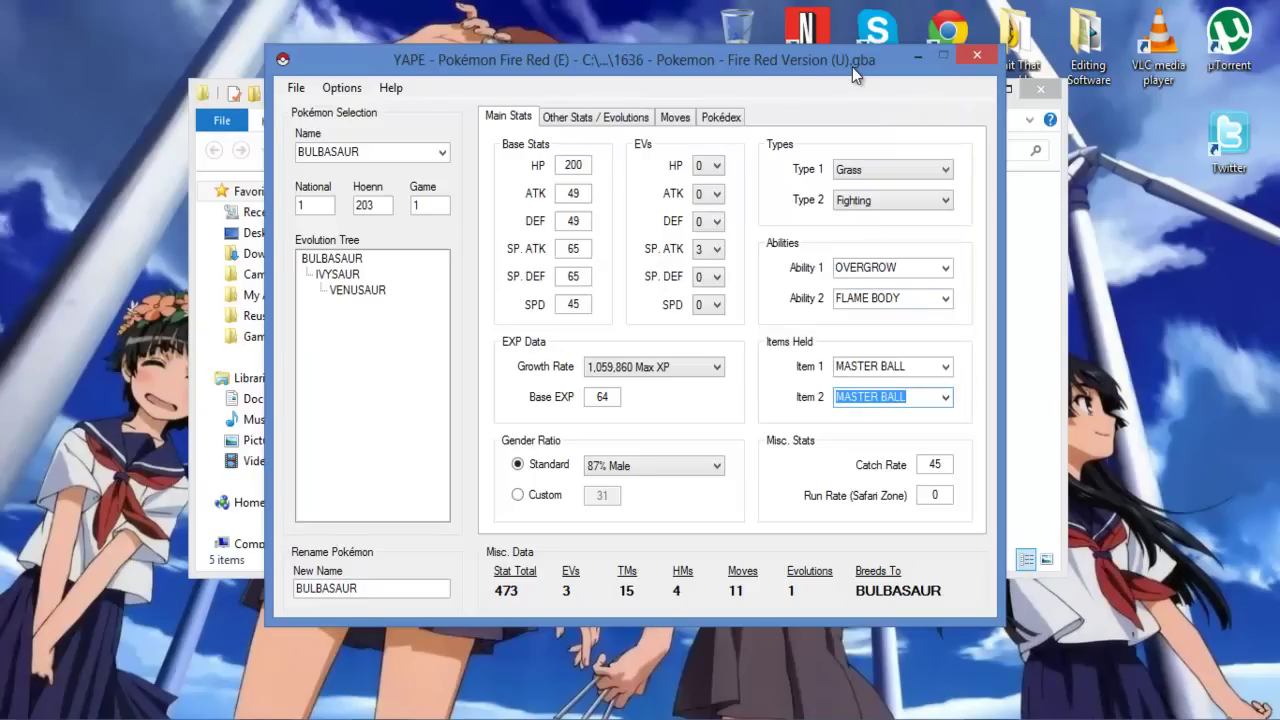
- Change Bulbasaur's evolution into Ivysaur to level 20, replacing the existing evolution entry
drag(852, 67, 860, 80)
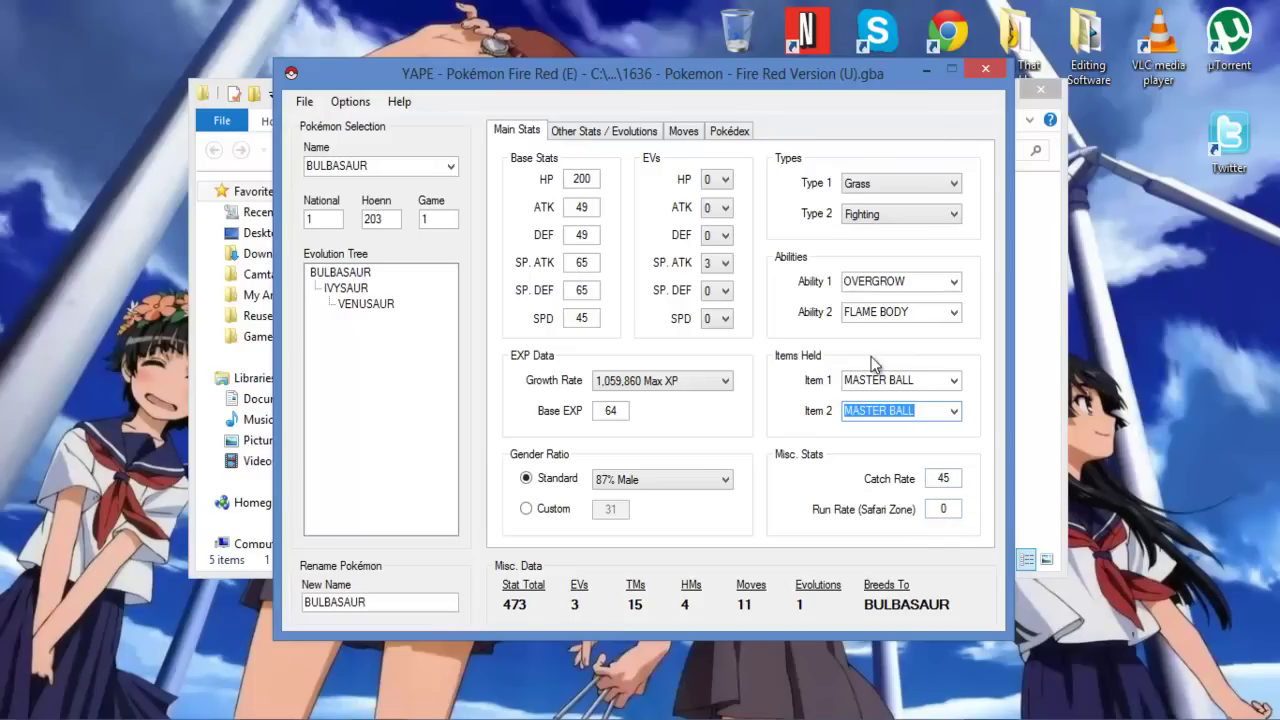
click(607, 131)
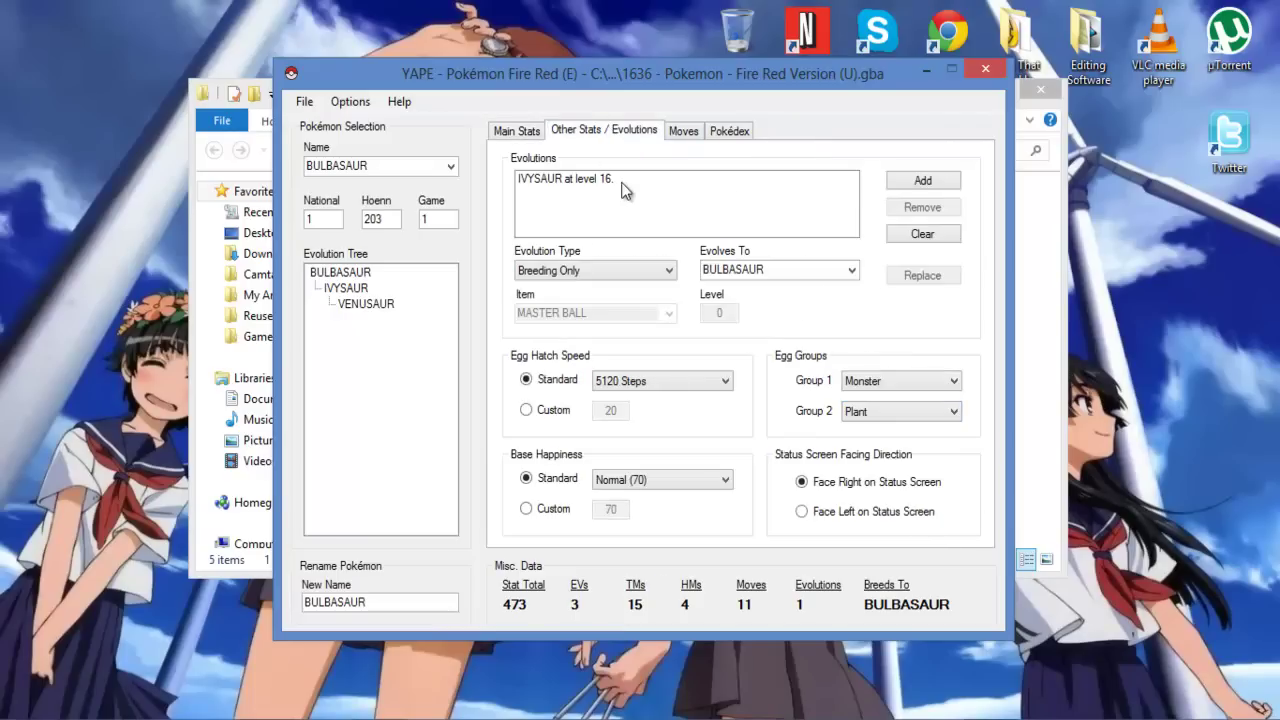
click(603, 188)
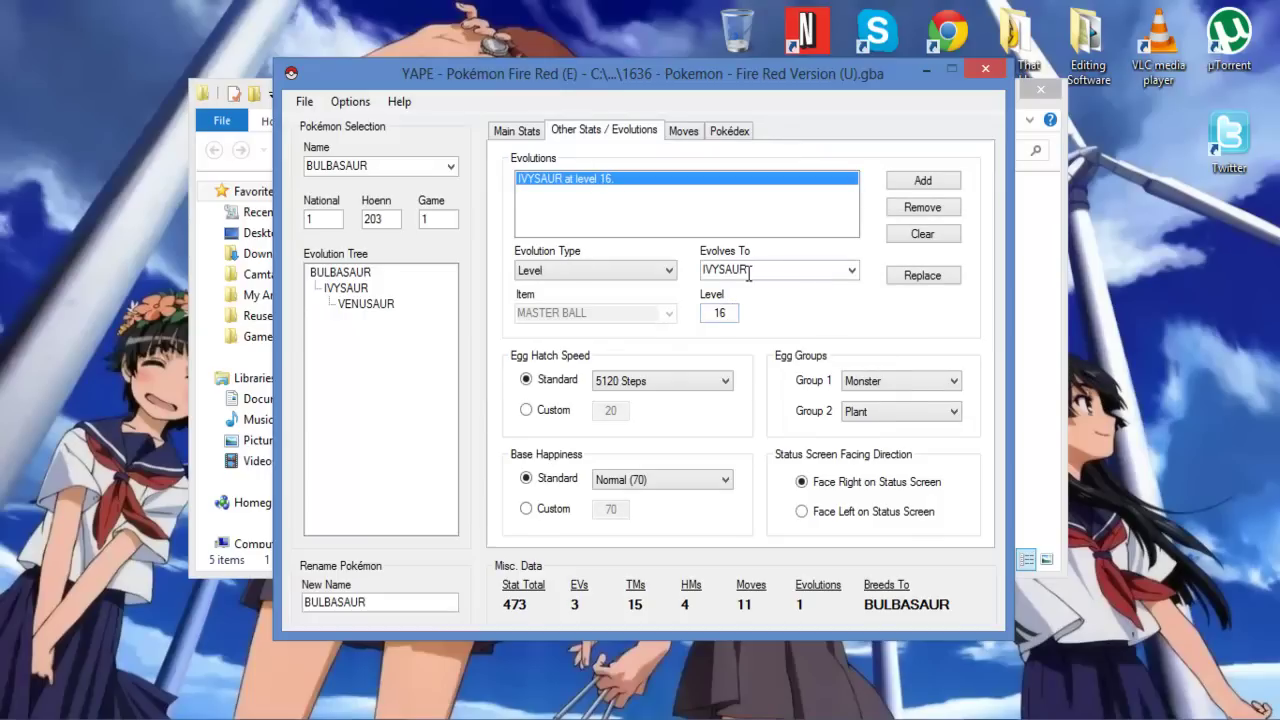
double_click(718, 313)
text(20)
click(922, 277)
- Make Bulbasaur compatible with TMs 01 Focus Punch, 02 Dragon Claw and 03 Water Pulse
click(682, 135)
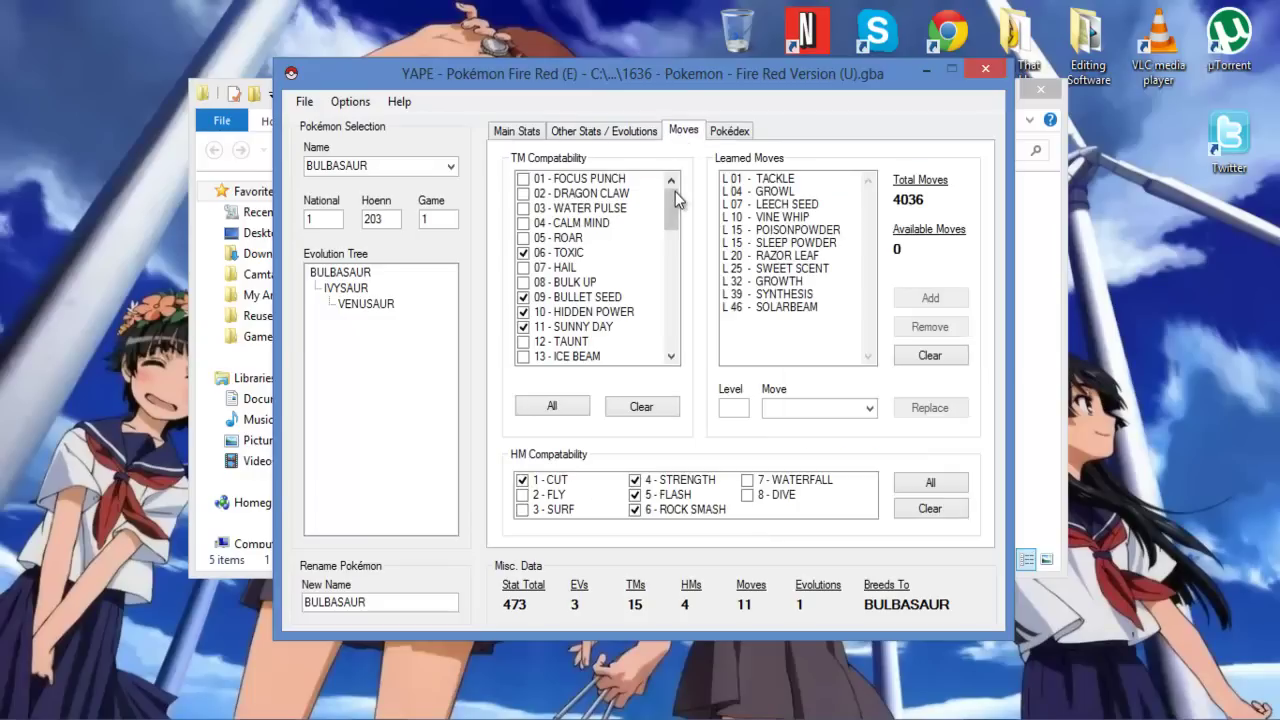
click(523, 178)
click(523, 193)
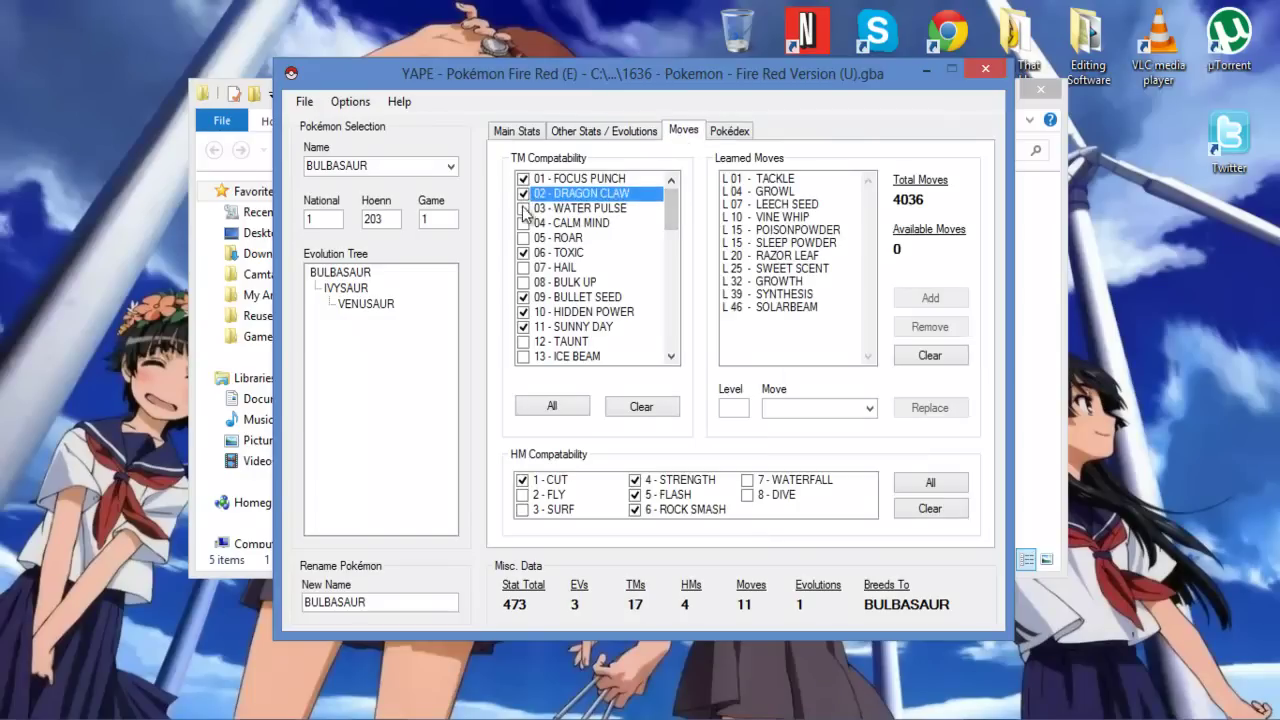
click(523, 208)
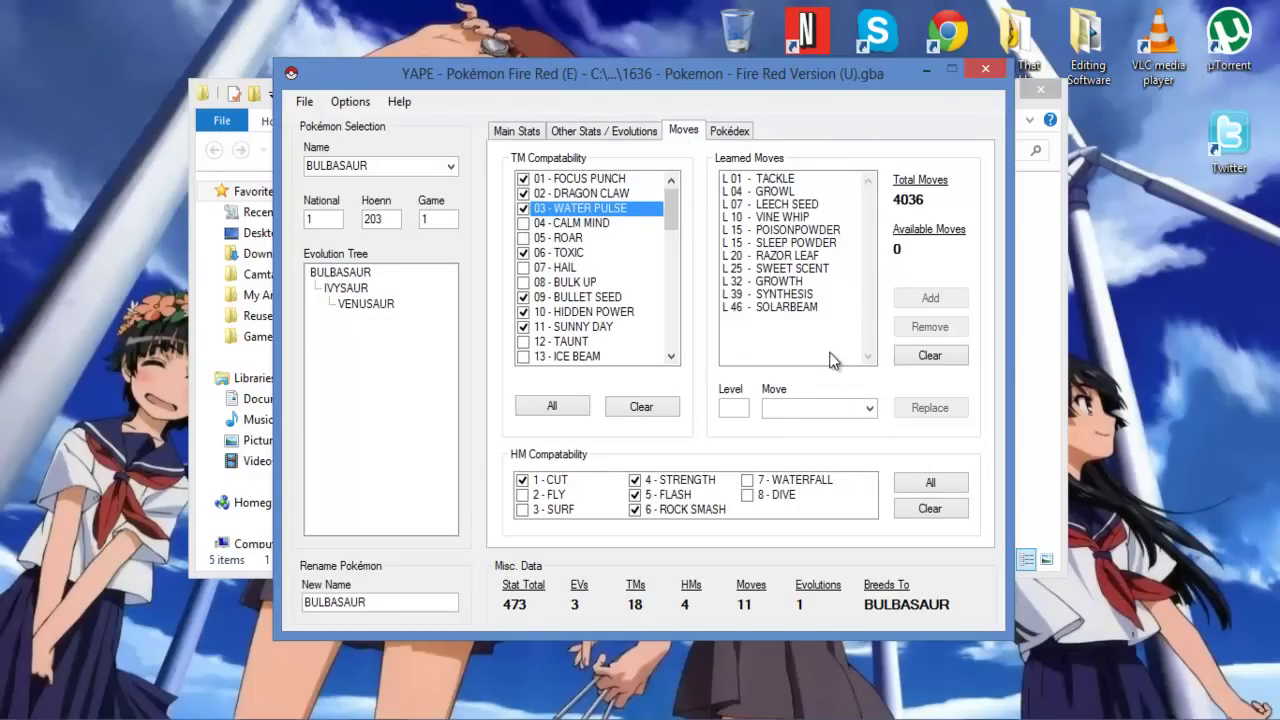
- Try to add DRAGON CLAW to Bulbasaur's learned moves, entering level 1 and changing it to level 2
click(743, 405)
click(814, 407)
text(dragON CLAW)
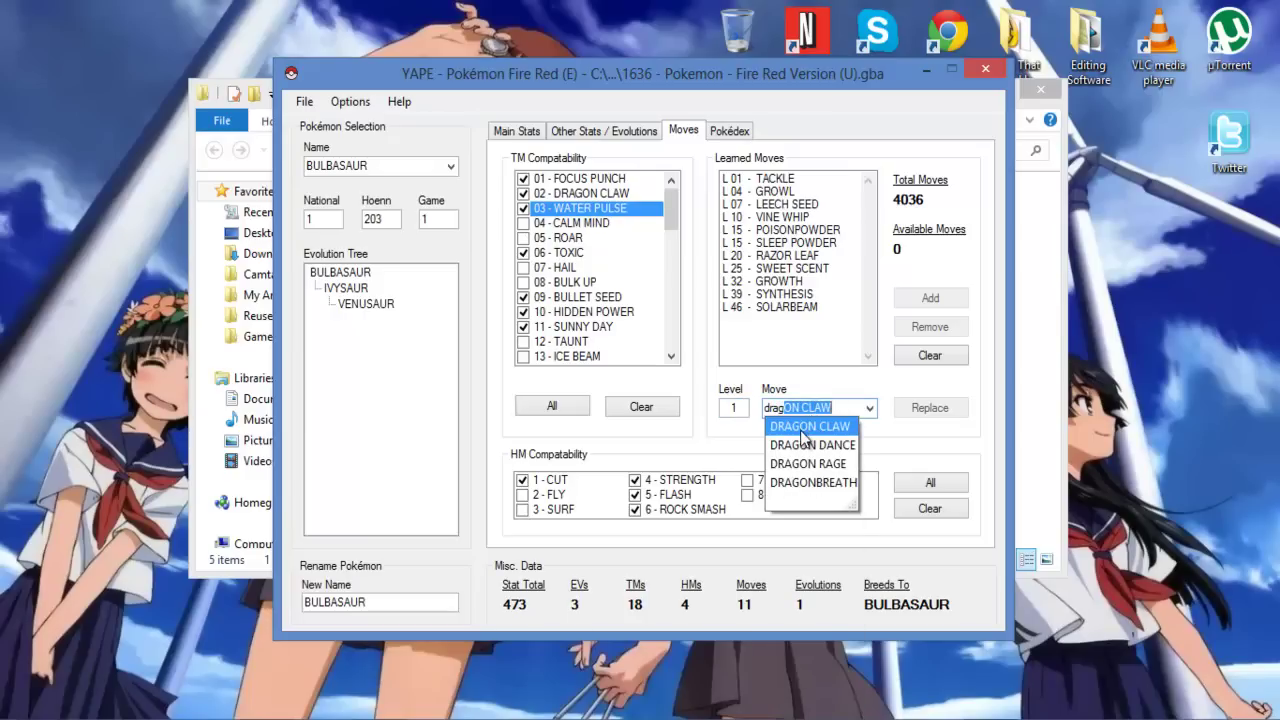
click(809, 428)
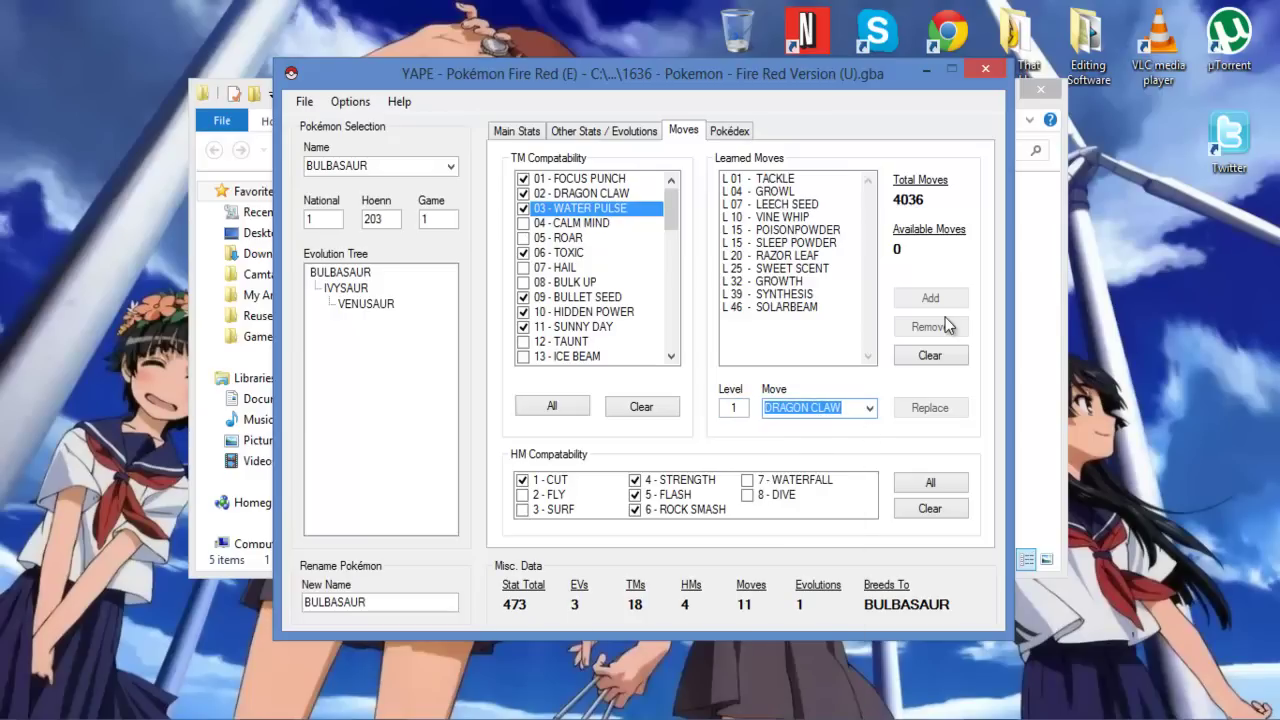
click(817, 352)
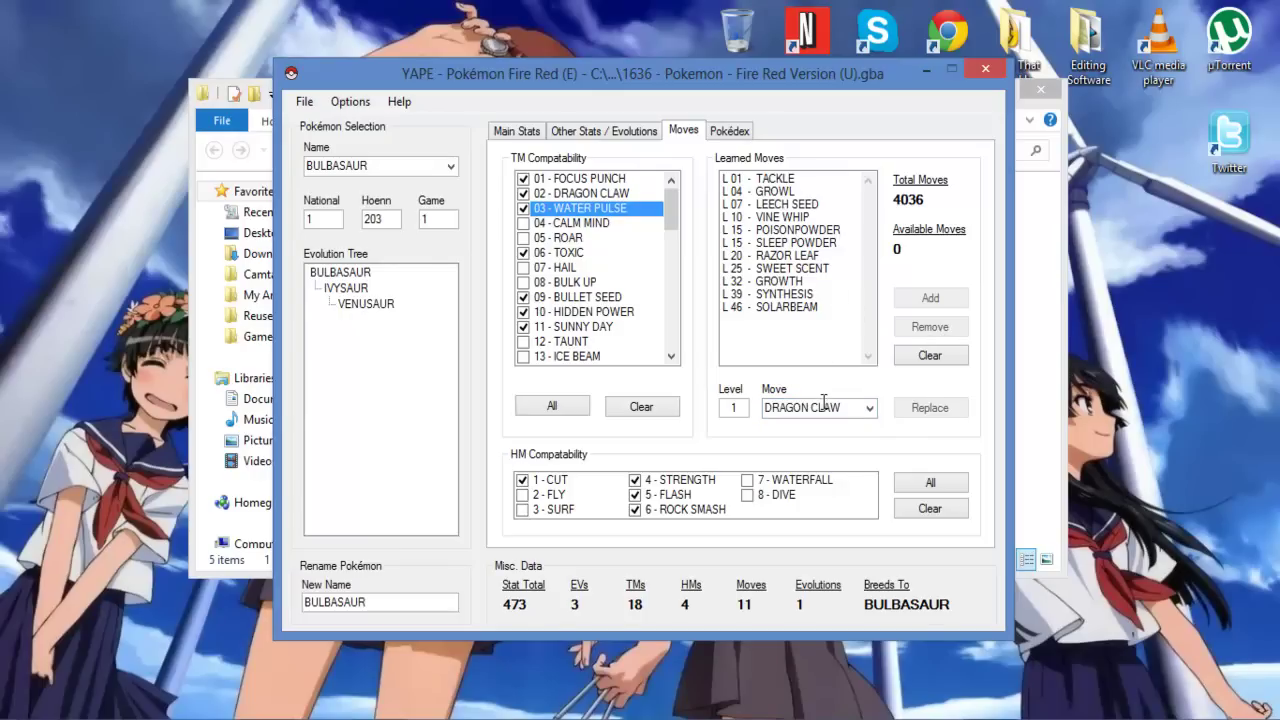
double_click(741, 410)
- Switch the Pokémon being edited to IVYSAUR
click(451, 166)
mouse_move(447, 216)
mouse_down()
mouse_move(451, 237)
mouse_move(450, 192)
mouse_up()
click(430, 198)
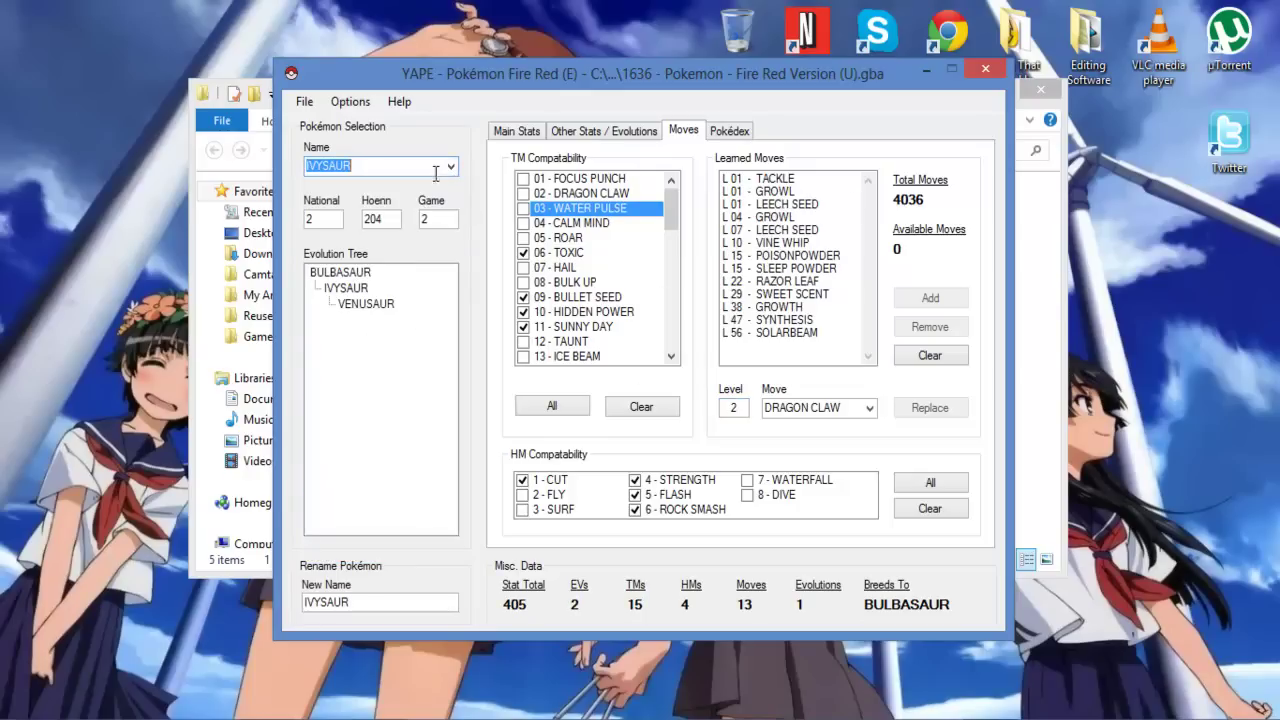
- Remove the level 4 GROWL and level 7 LEECH SEED entries from IVYSAUR's learned moves
click(332, 273)
click(345, 288)
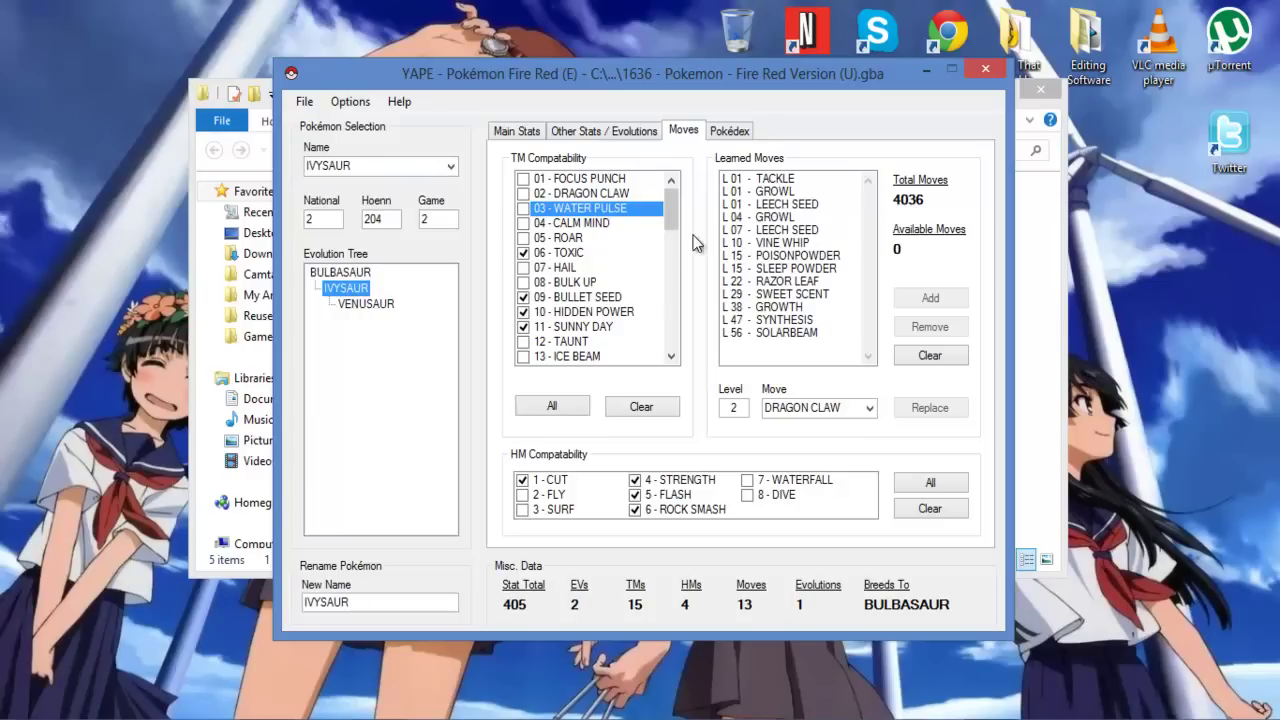
click(775, 217)
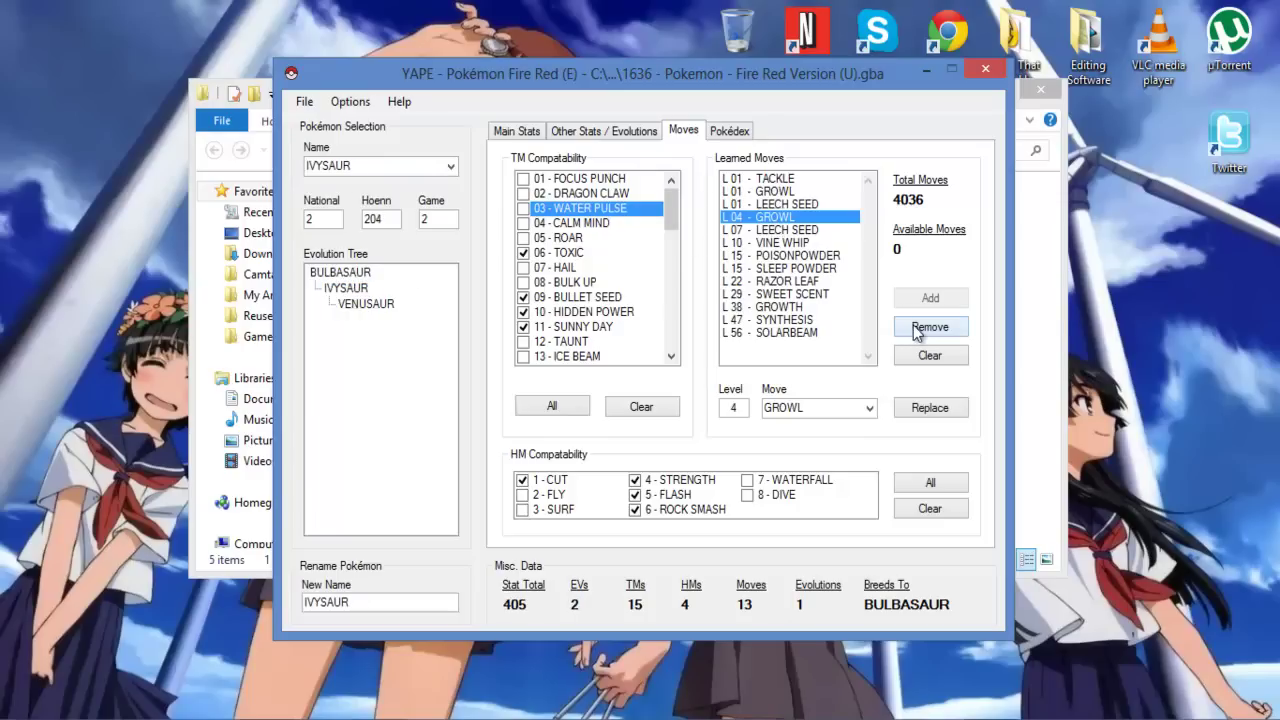
click(915, 328)
click(915, 328)
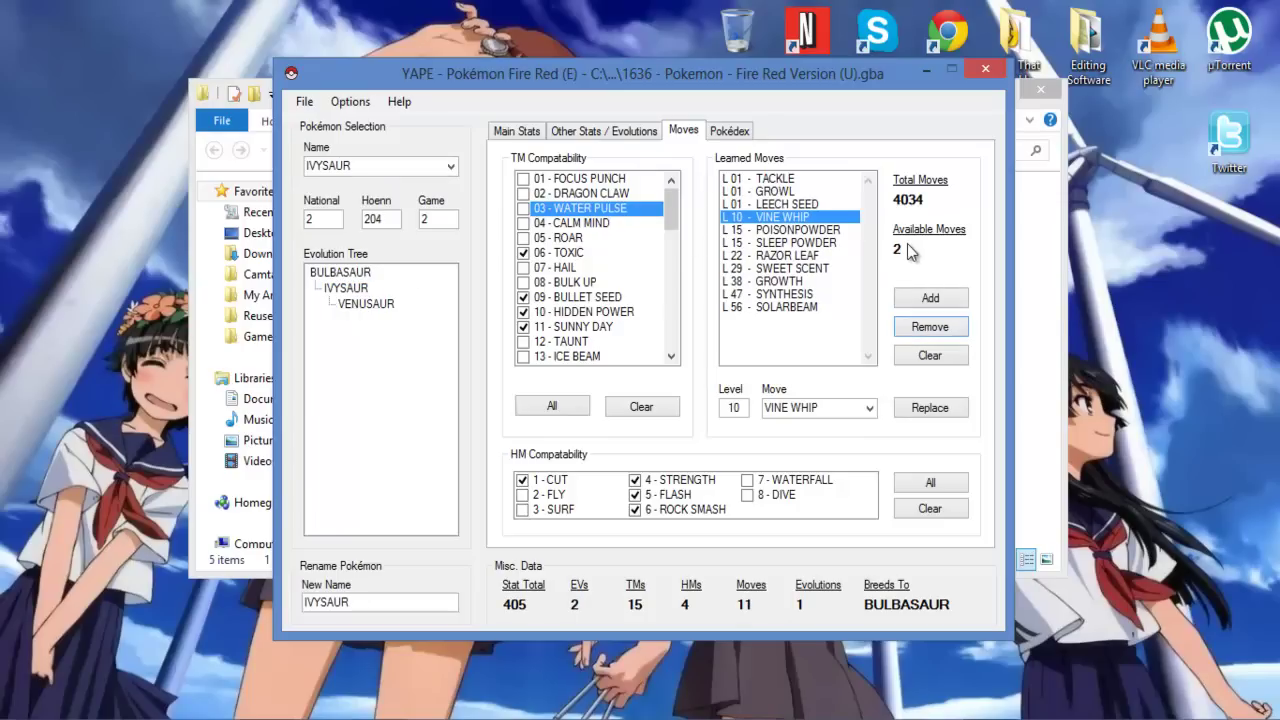
- Return to BULBASAUR and add DRAGON CLAW to its learned moves at level 2
click(345, 272)
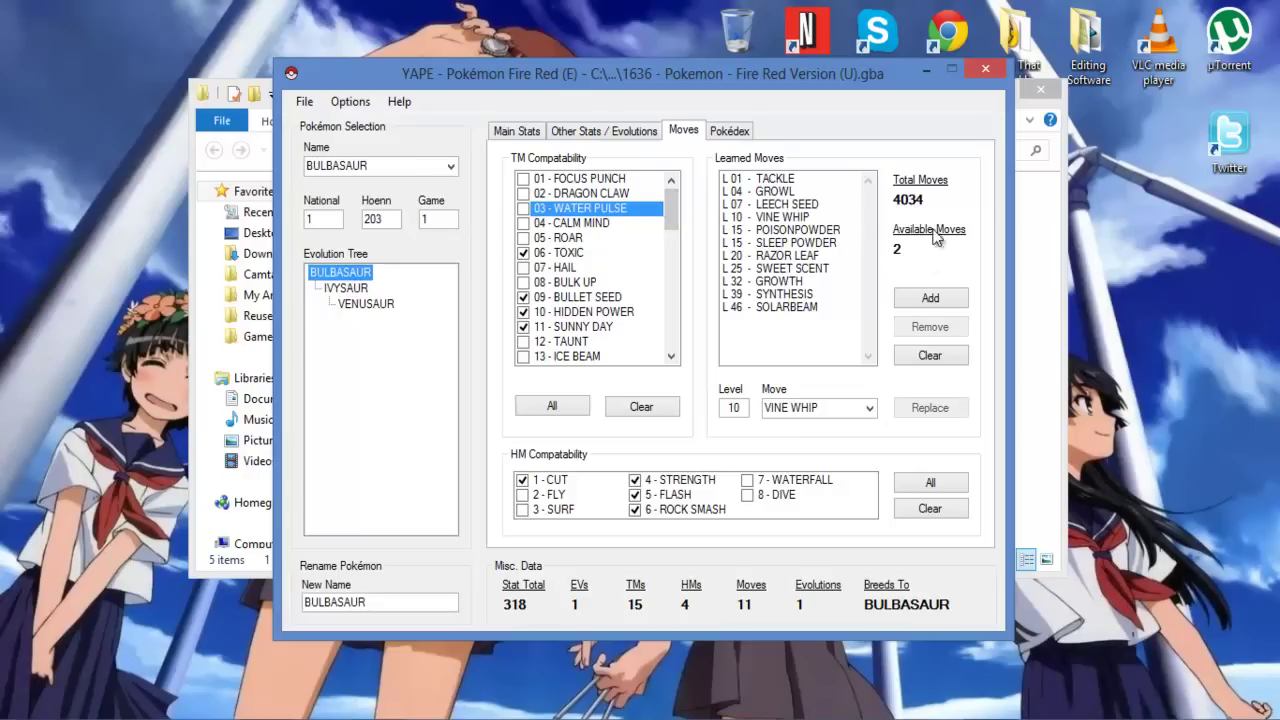
double_click(840, 407)
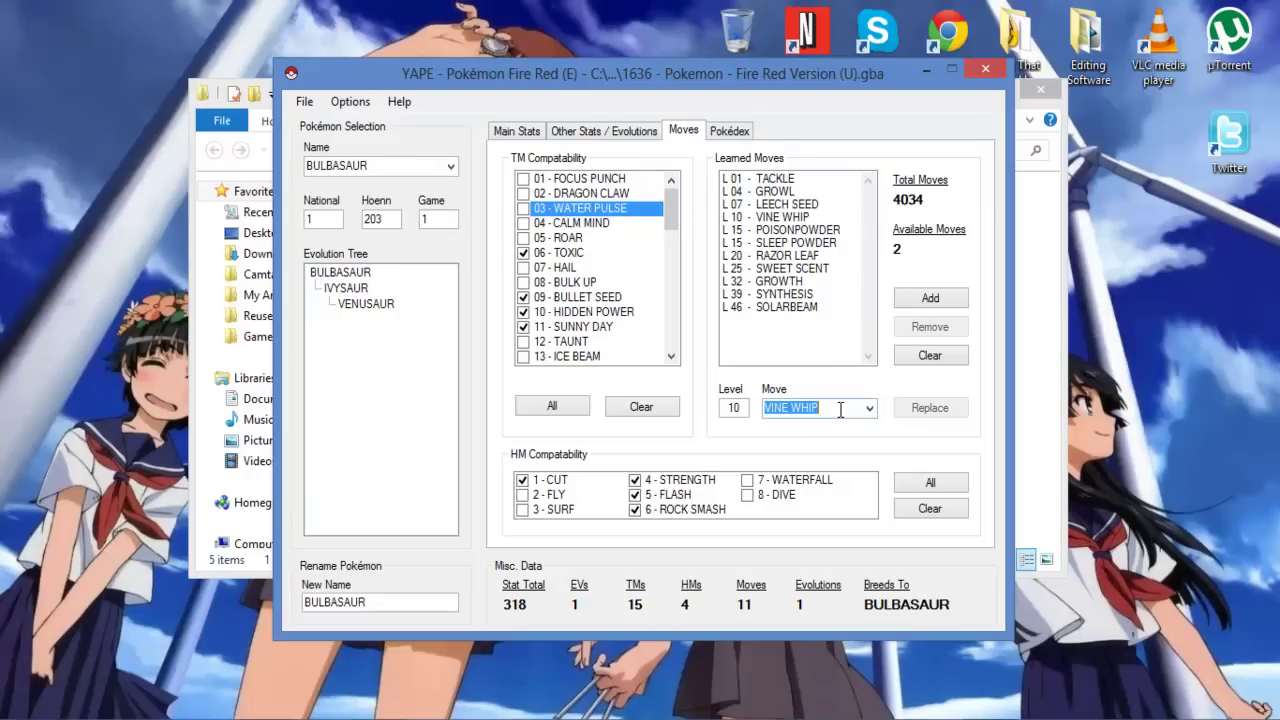
double_click(730, 408)
text(2)
key(Tab)
text(dr)
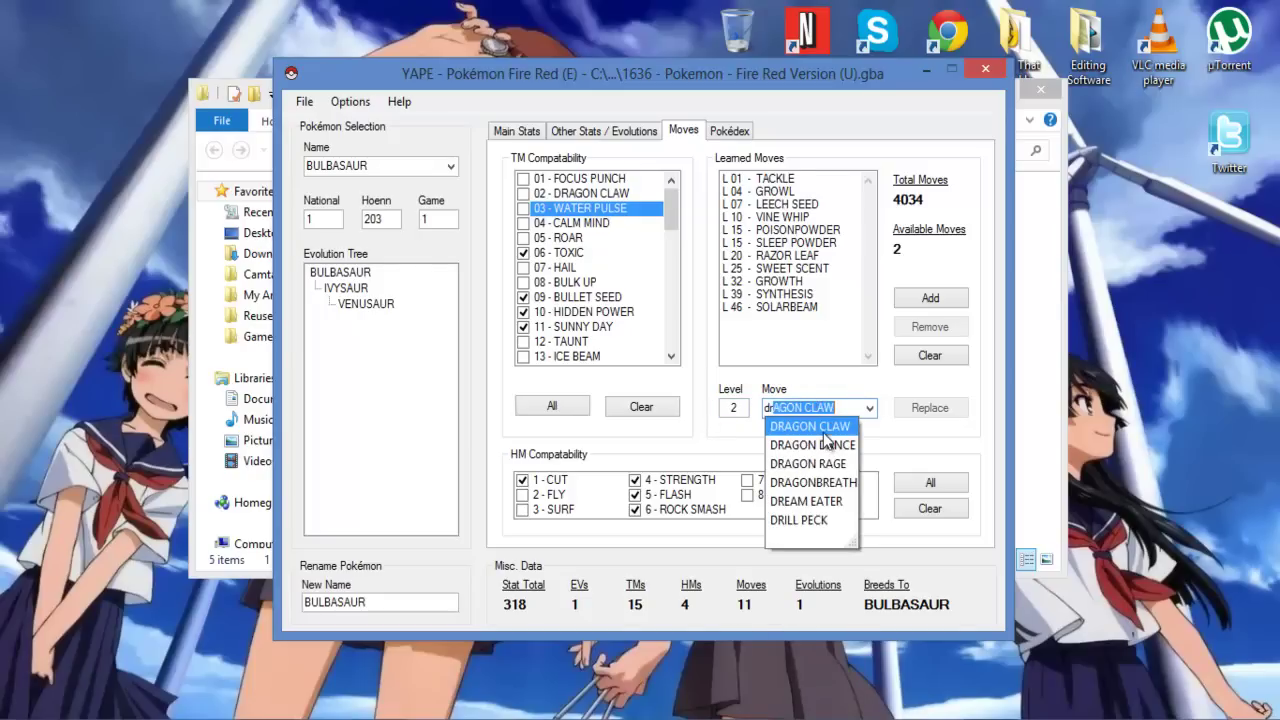
click(826, 429)
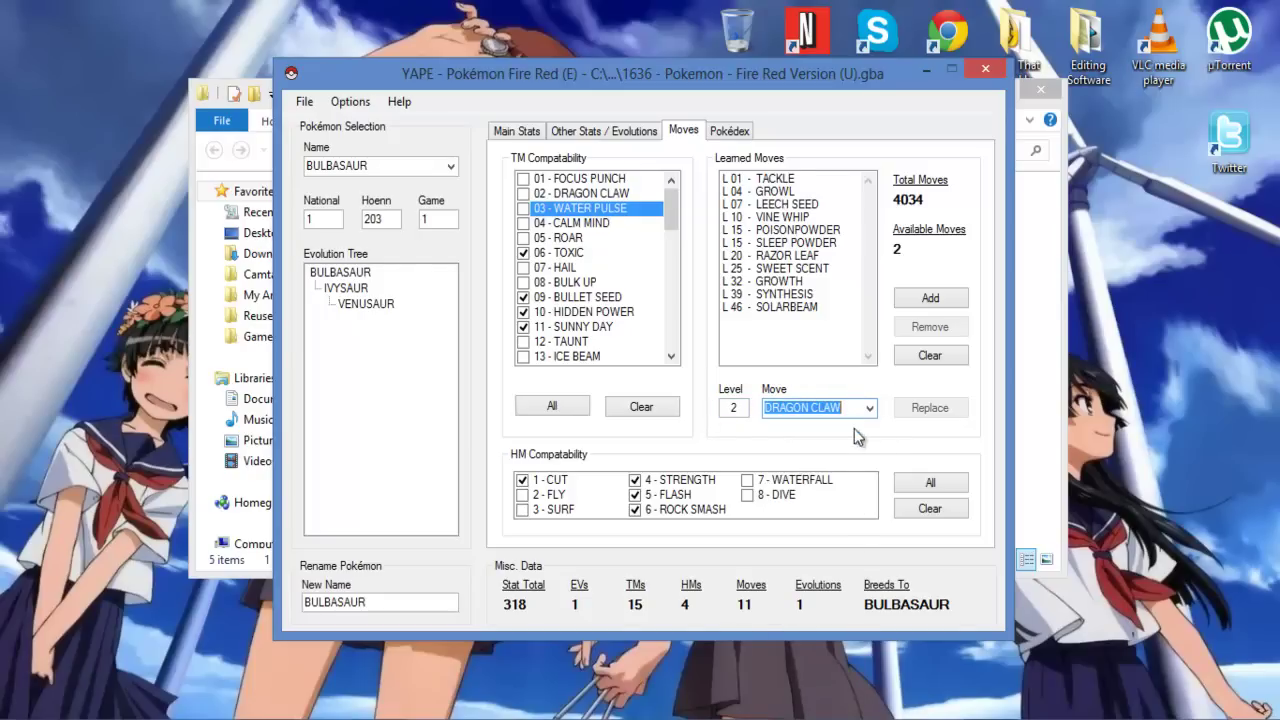
click(938, 300)
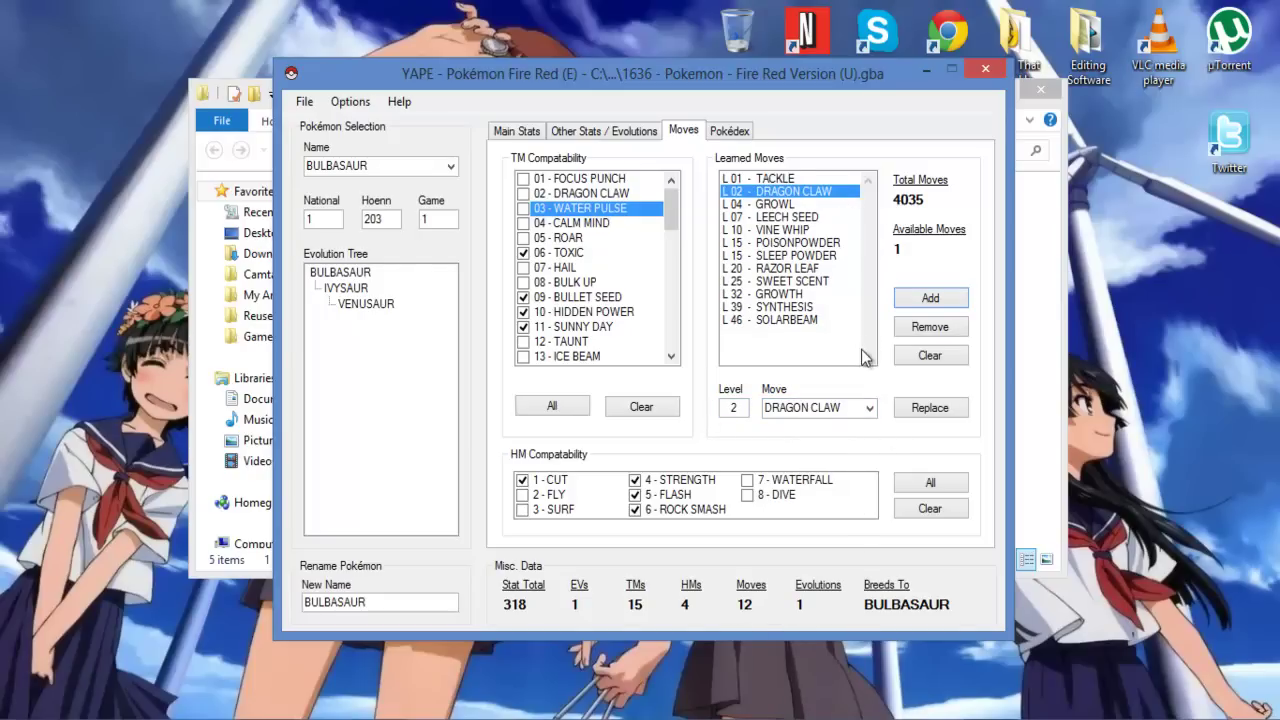
- Make Bulbasaur compatible with the HMs Waterfall, Dive, Fly and Surf
click(747, 480)
click(747, 495)
click(522, 495)
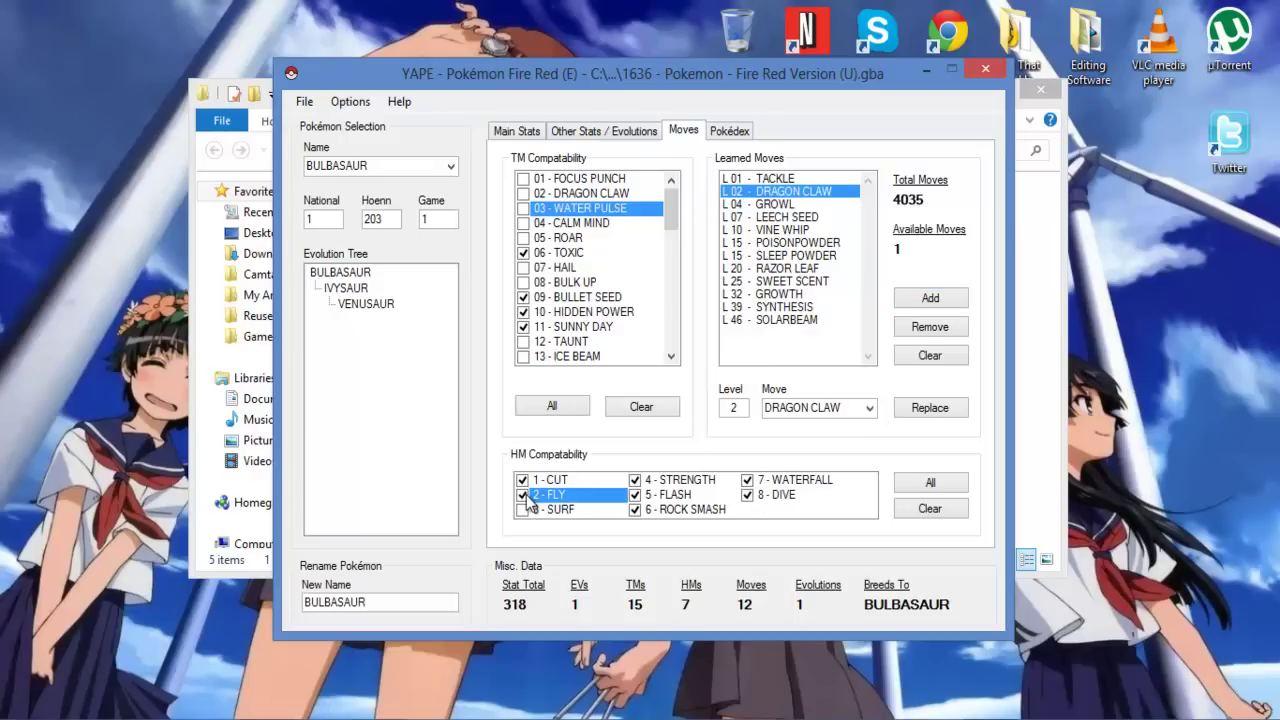
click(523, 510)
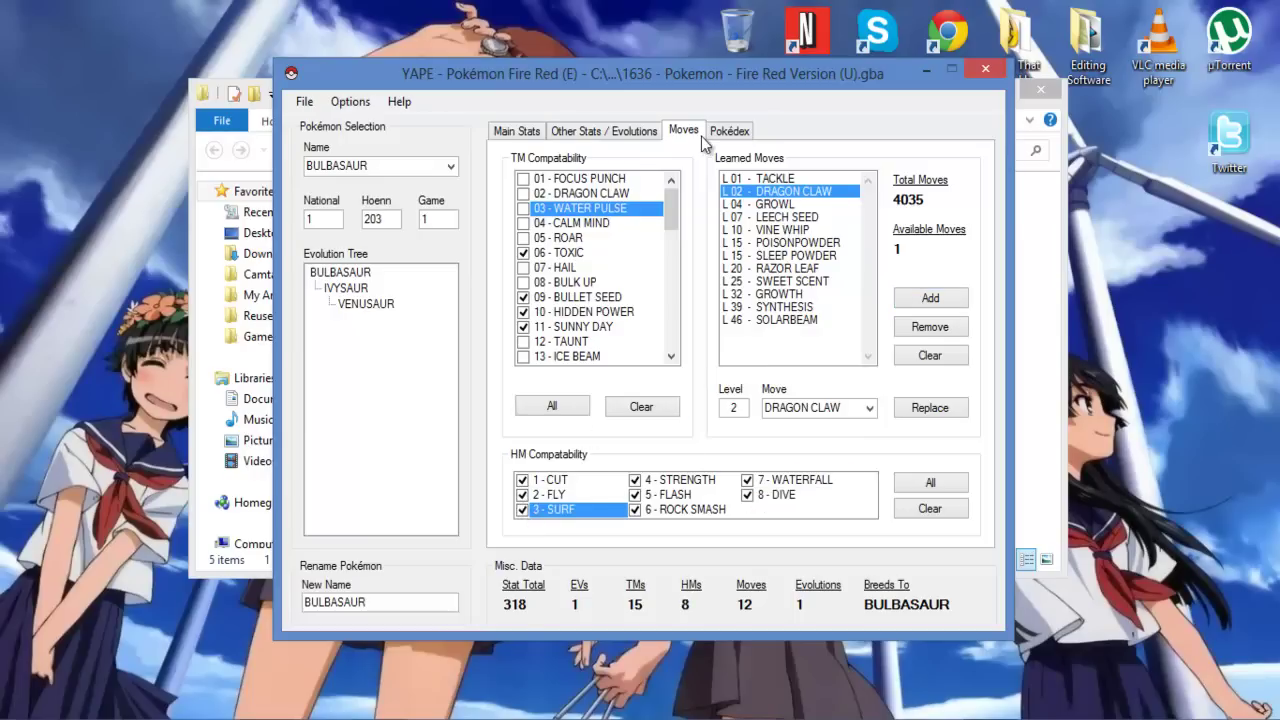
- Set Bulbasaur's Pokédex type to "Bulb" and its color to Purple
click(726, 131)
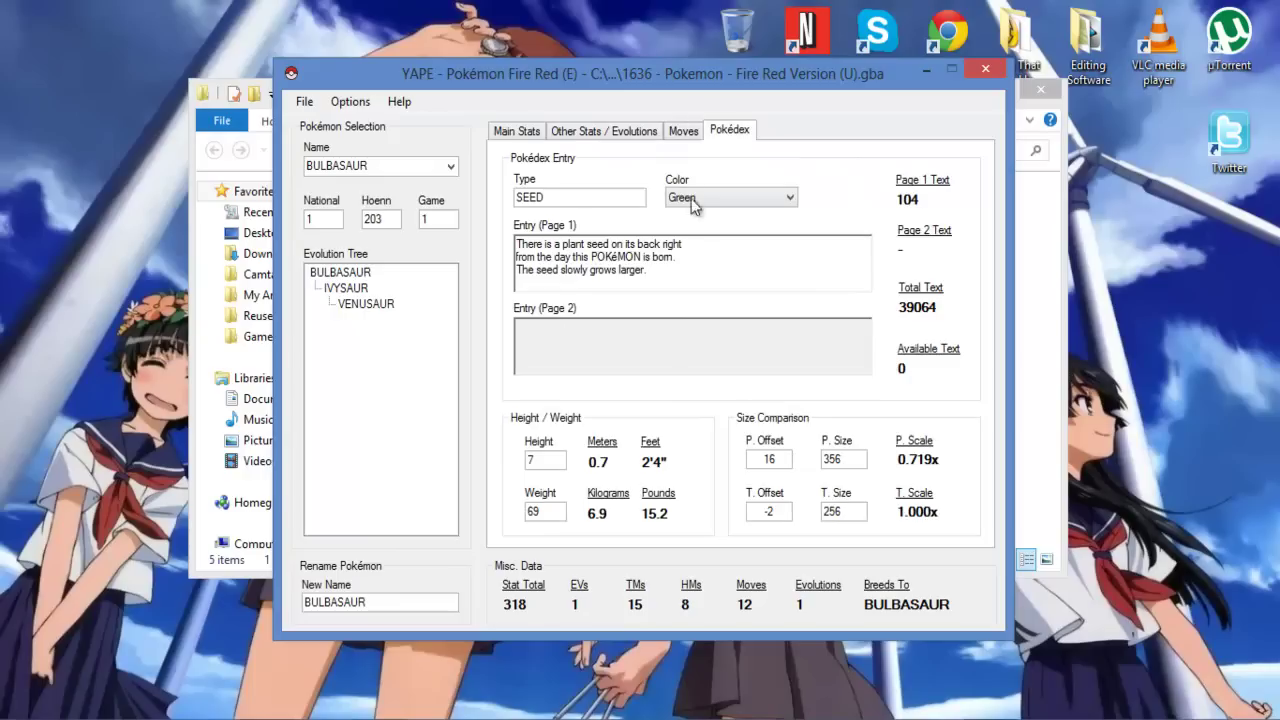
click(683, 131)
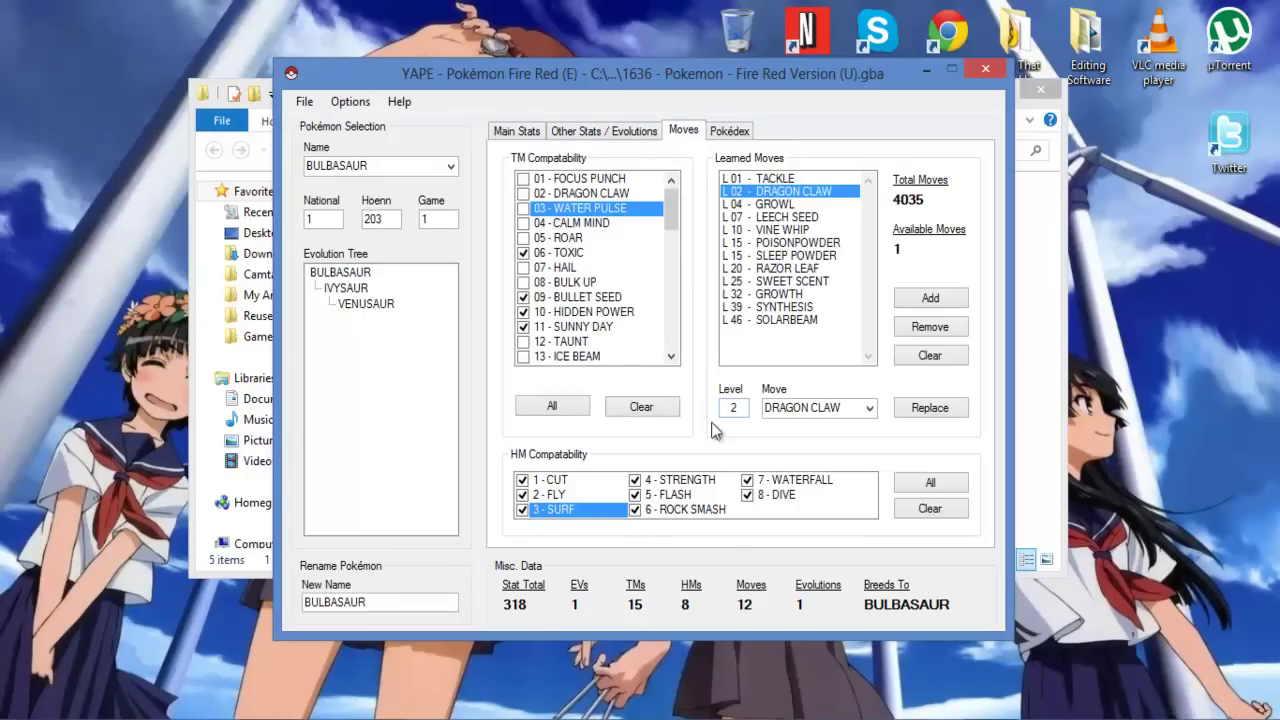
click(730, 131)
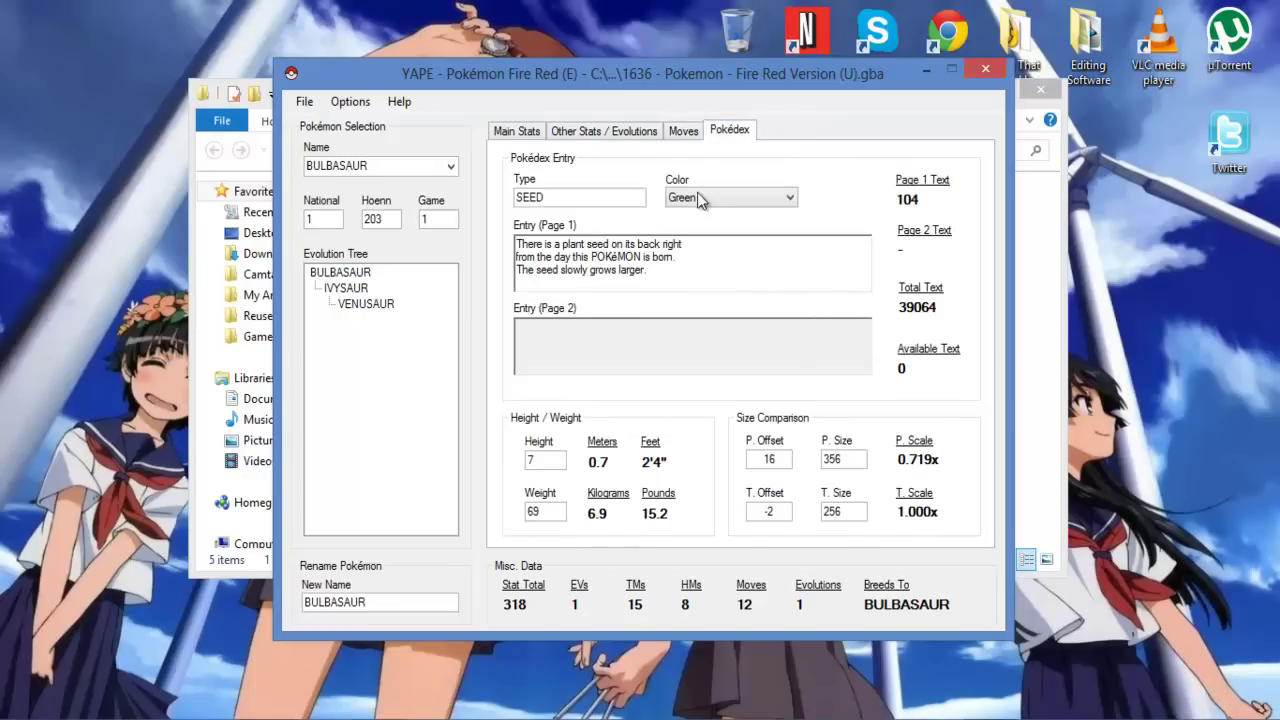
double_click(619, 191)
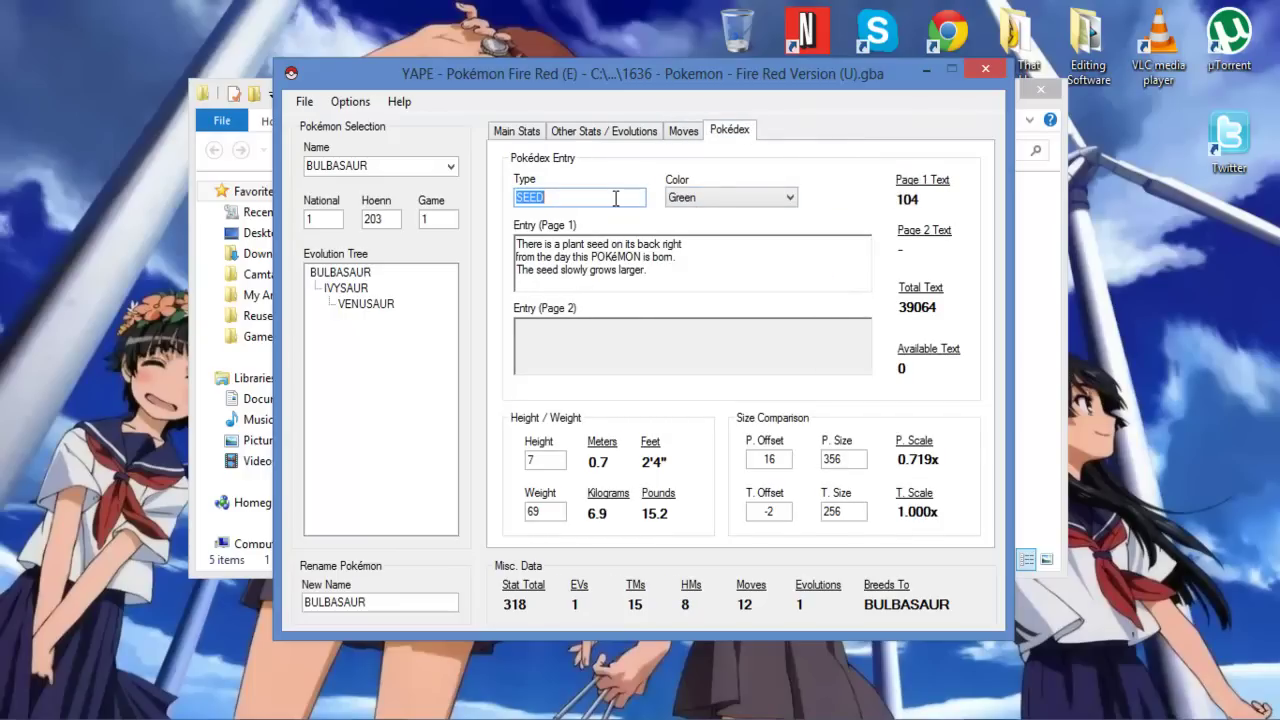
text(Bulb)
click(697, 194)
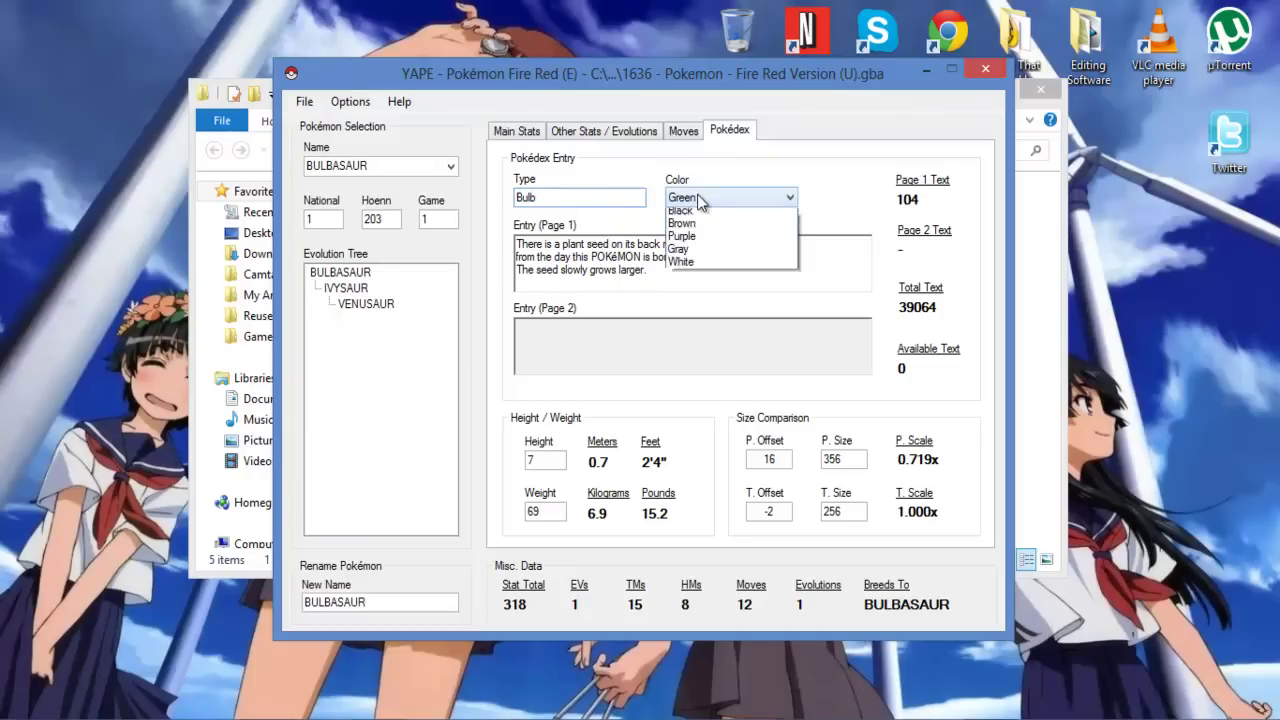
click(708, 292)
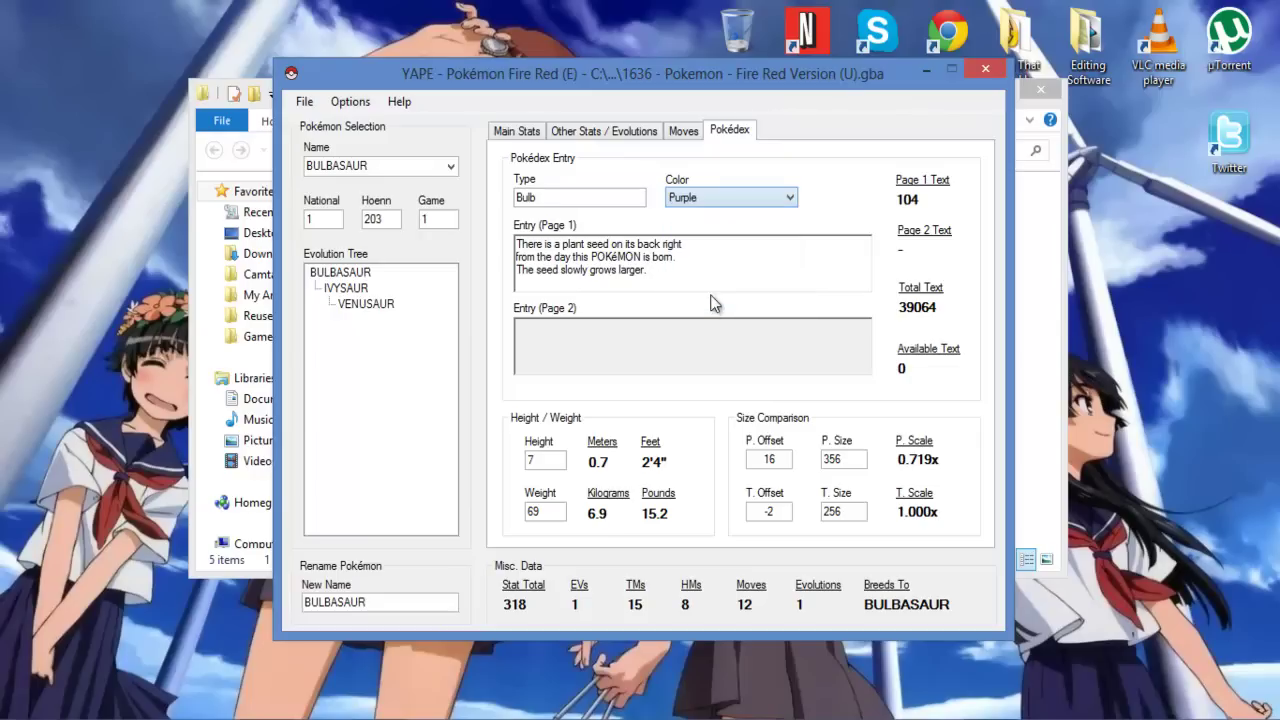
- Replace the first page of Bulbasaur's Pokédex entry with "This Pokemon Is Cool."
drag(737, 271, 480, 241)
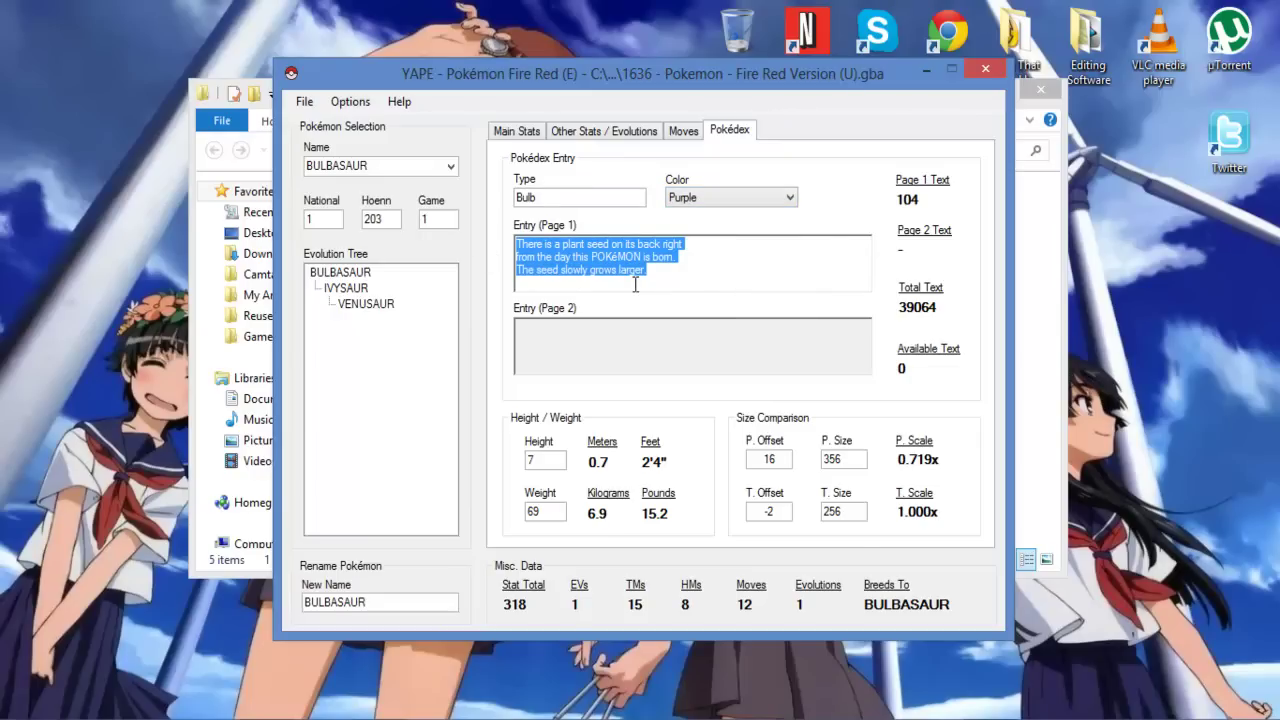
text(This )
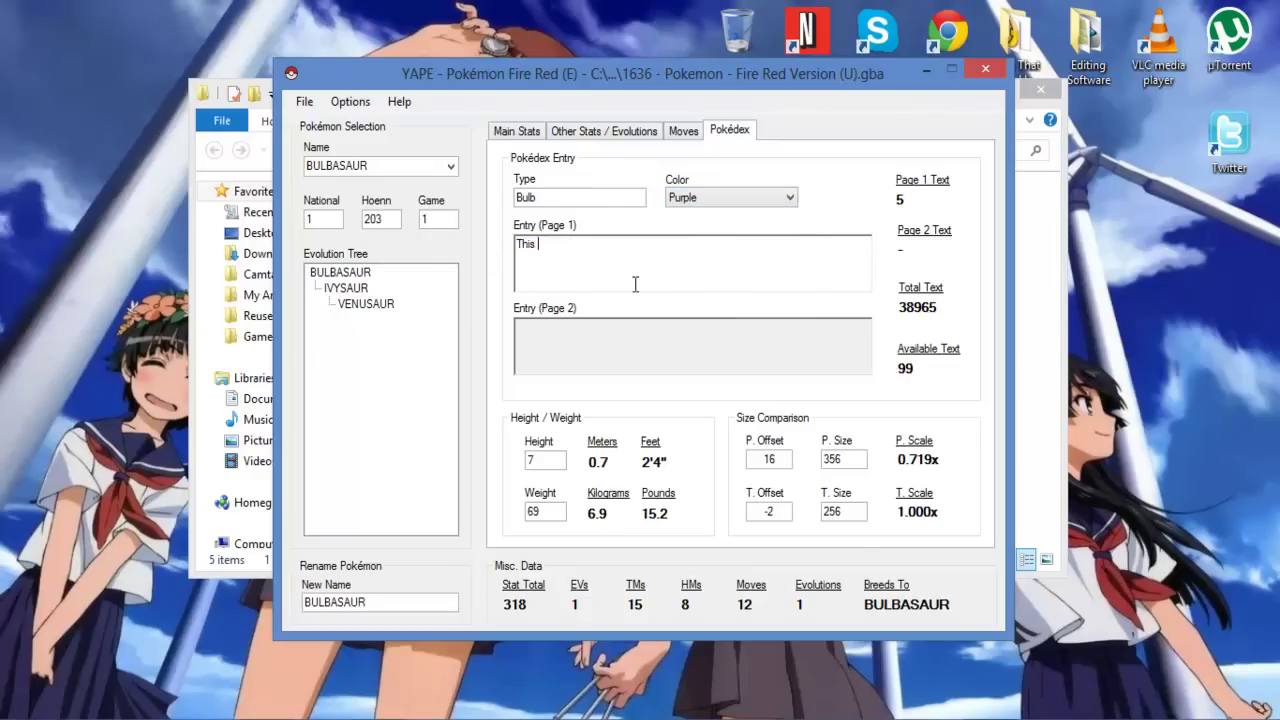
text(Pokemon Is Cool.)
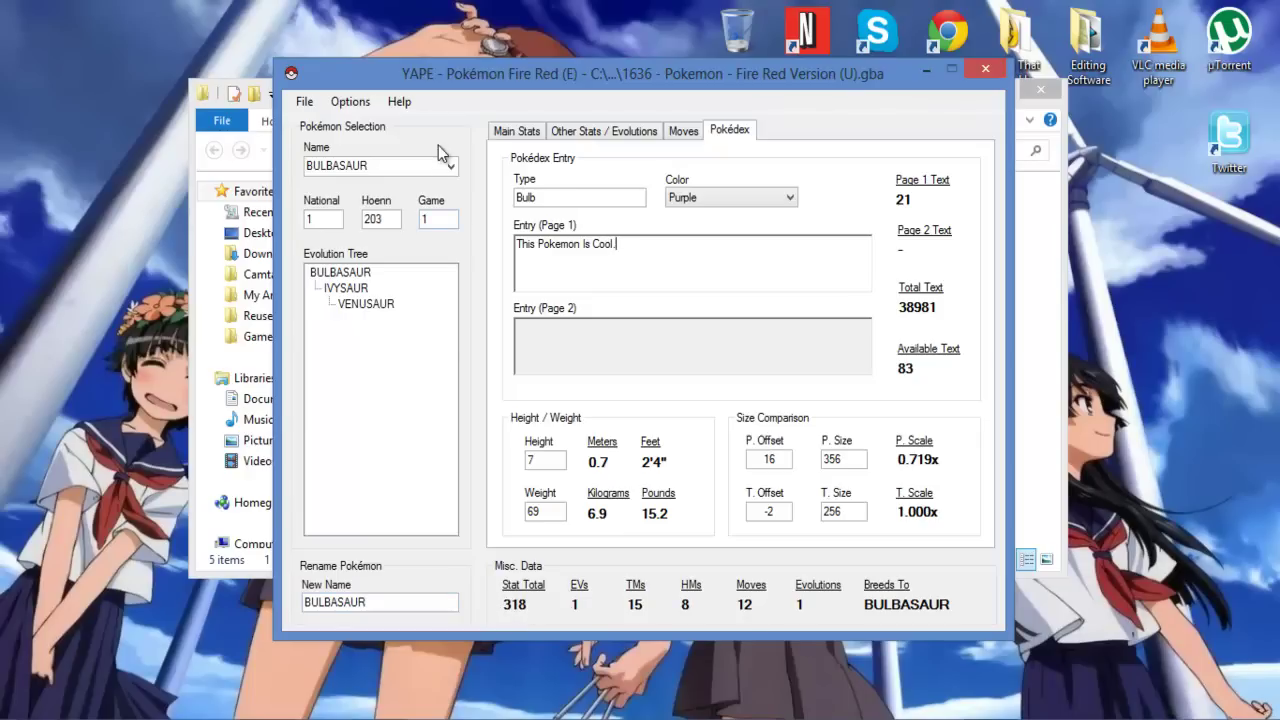
- Rename Bulbasaur to BulbDino
double_click(322, 603)
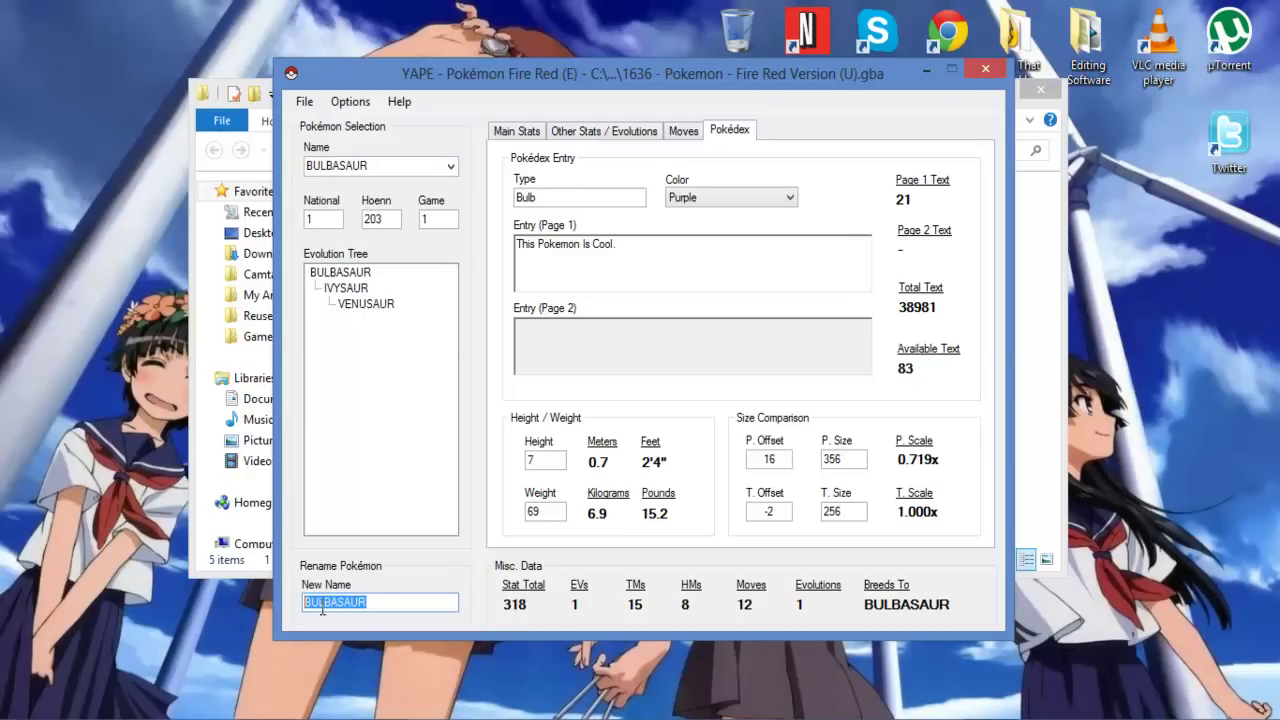
text(Bel)
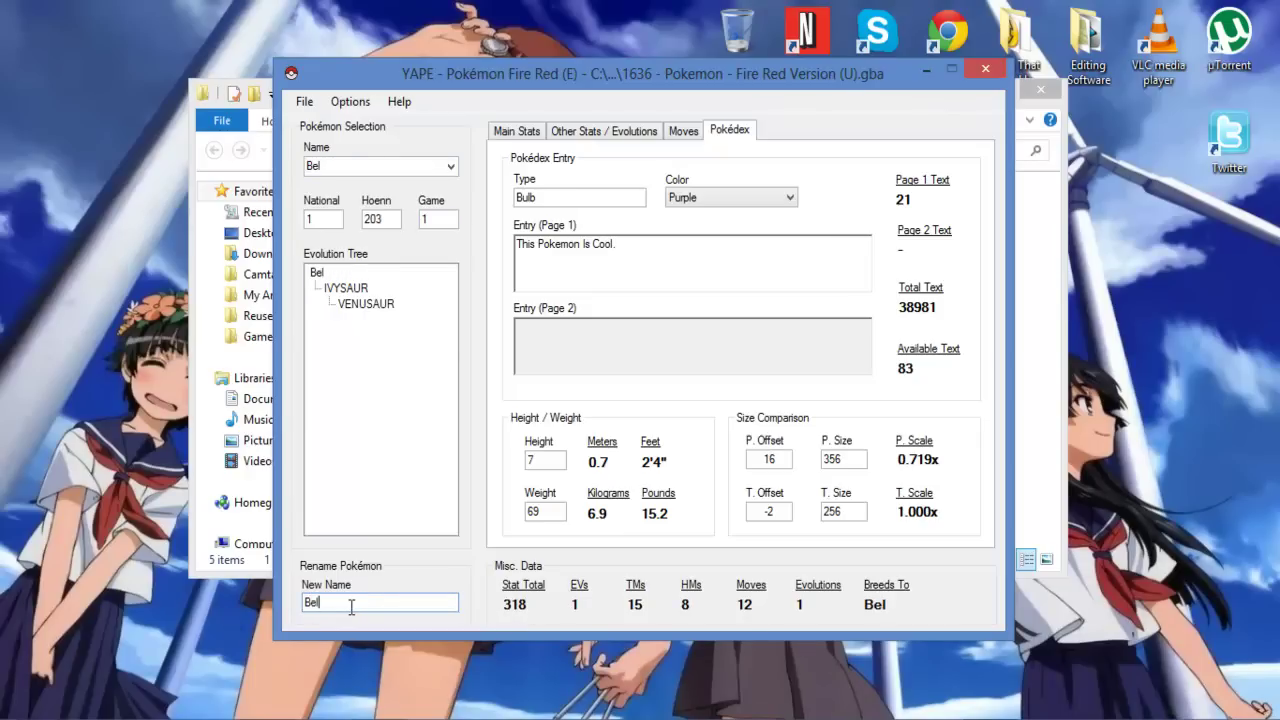
text(bDinosa)
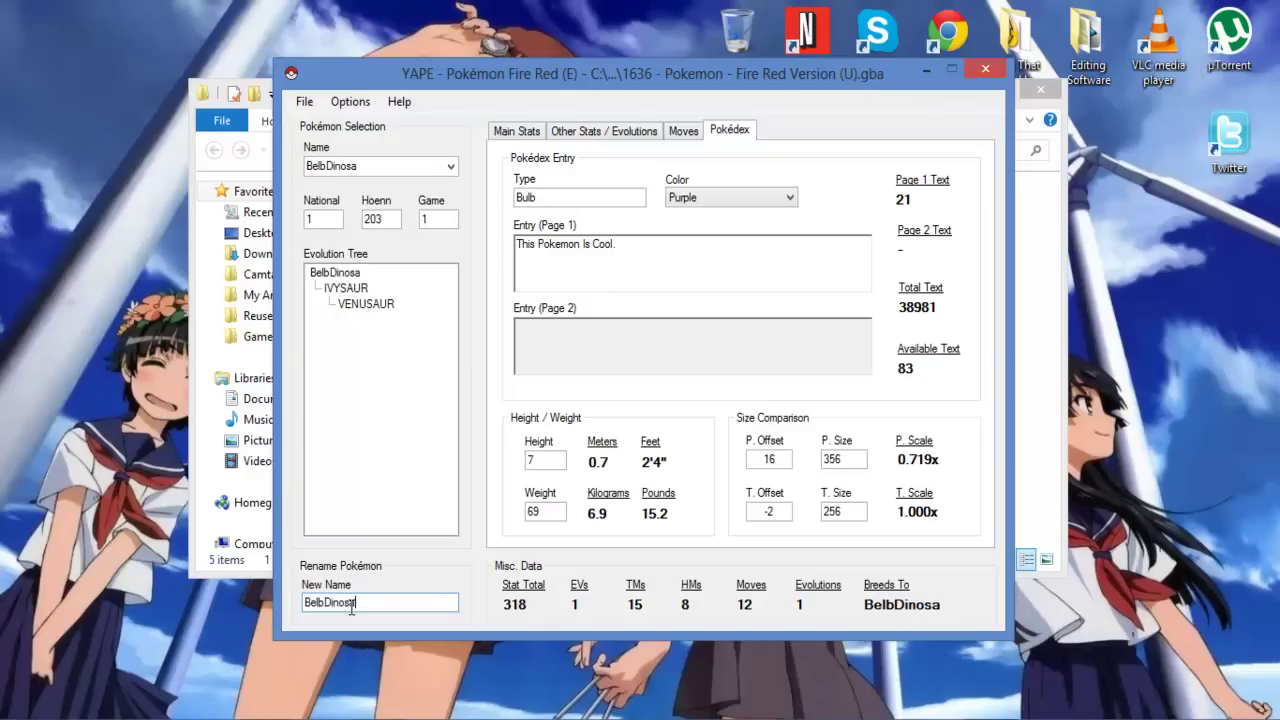
key(BackSpace)
key(BackSpace)
key(BackSpace)
text(o)
click(317, 167)
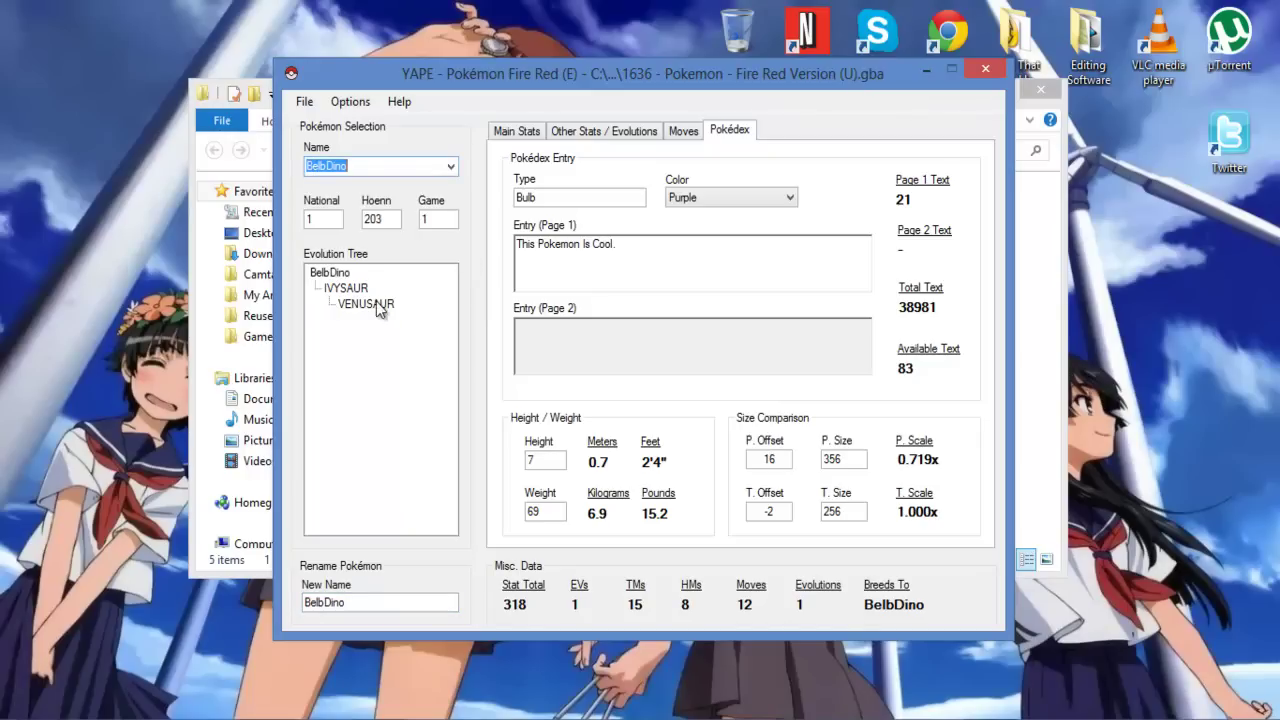
click(318, 603)
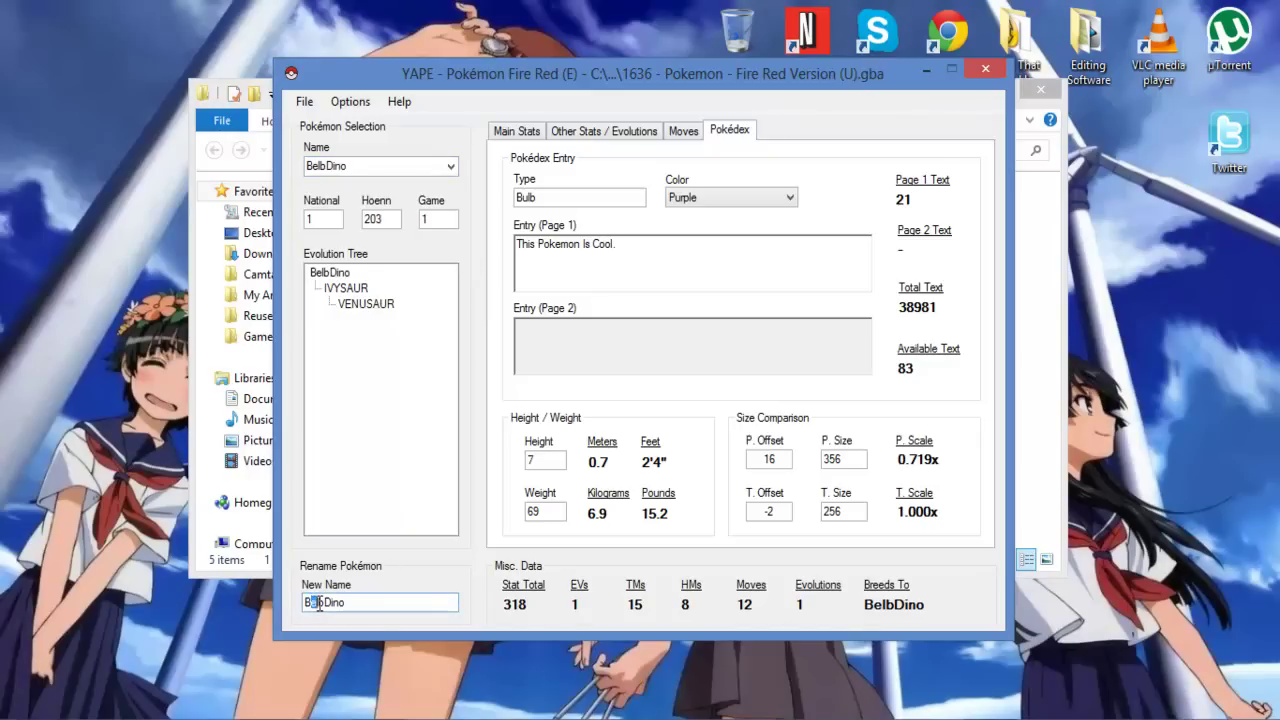
key(Right)
key(Delete)
text(u)
click(681, 131)
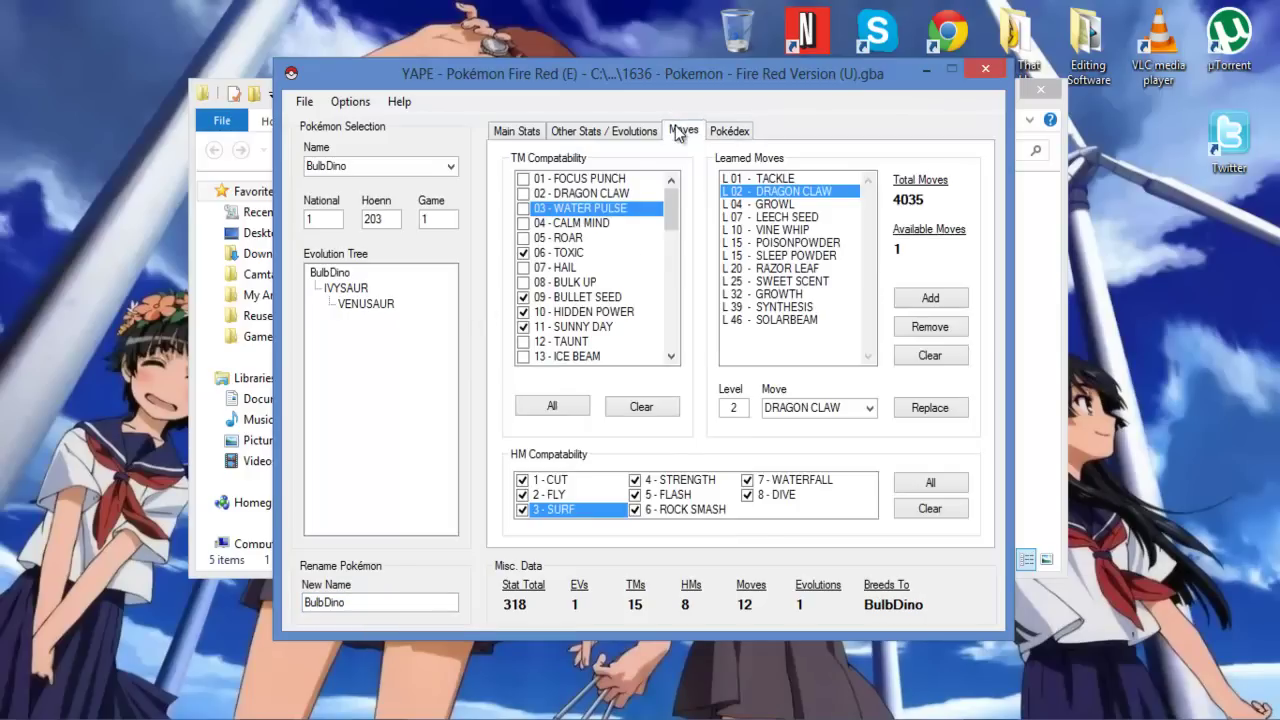
click(516, 131)
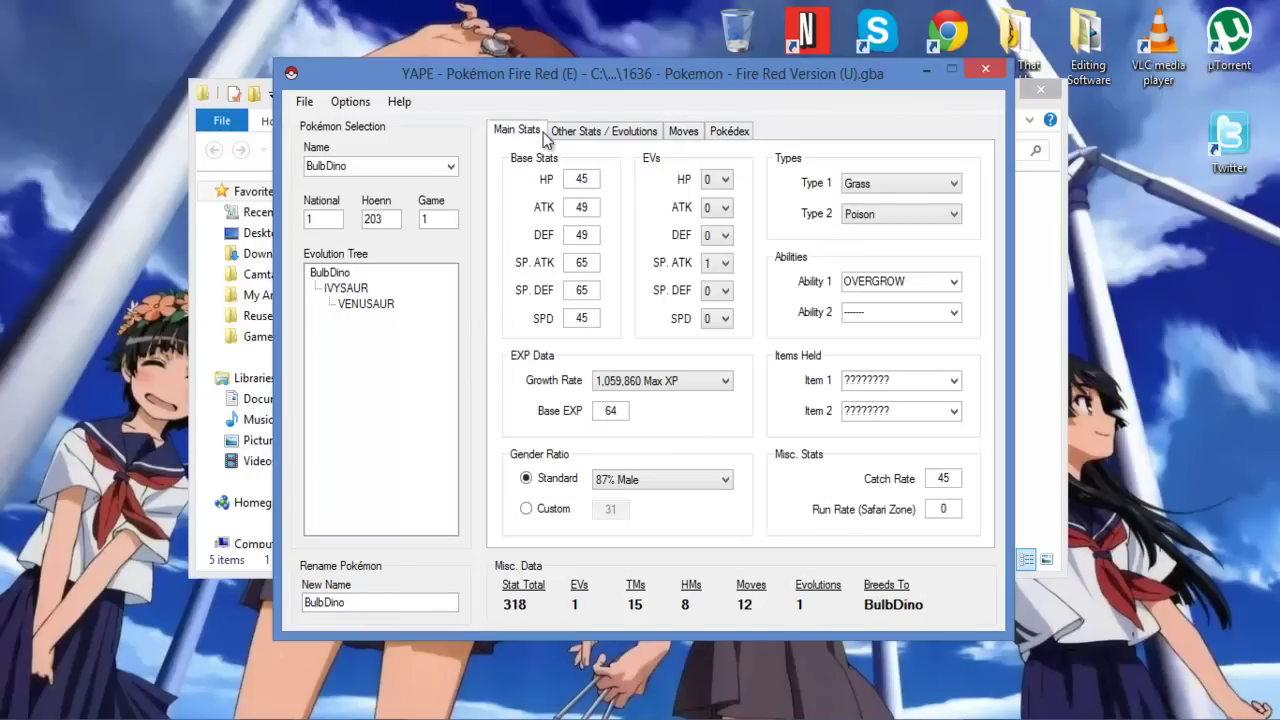
click(452, 167)
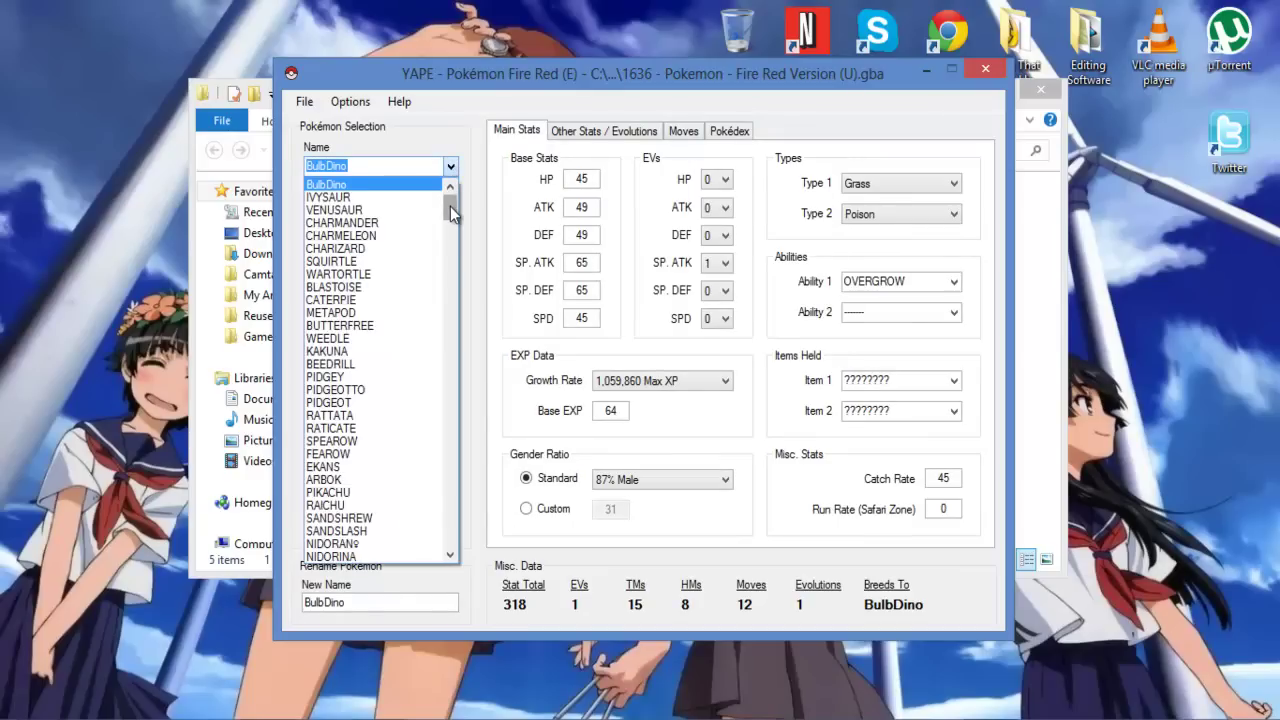
mouse_move(450, 206)
mouse_down()
mouse_move(455, 537)
mouse_move(468, 200)
mouse_up()
click(451, 167)
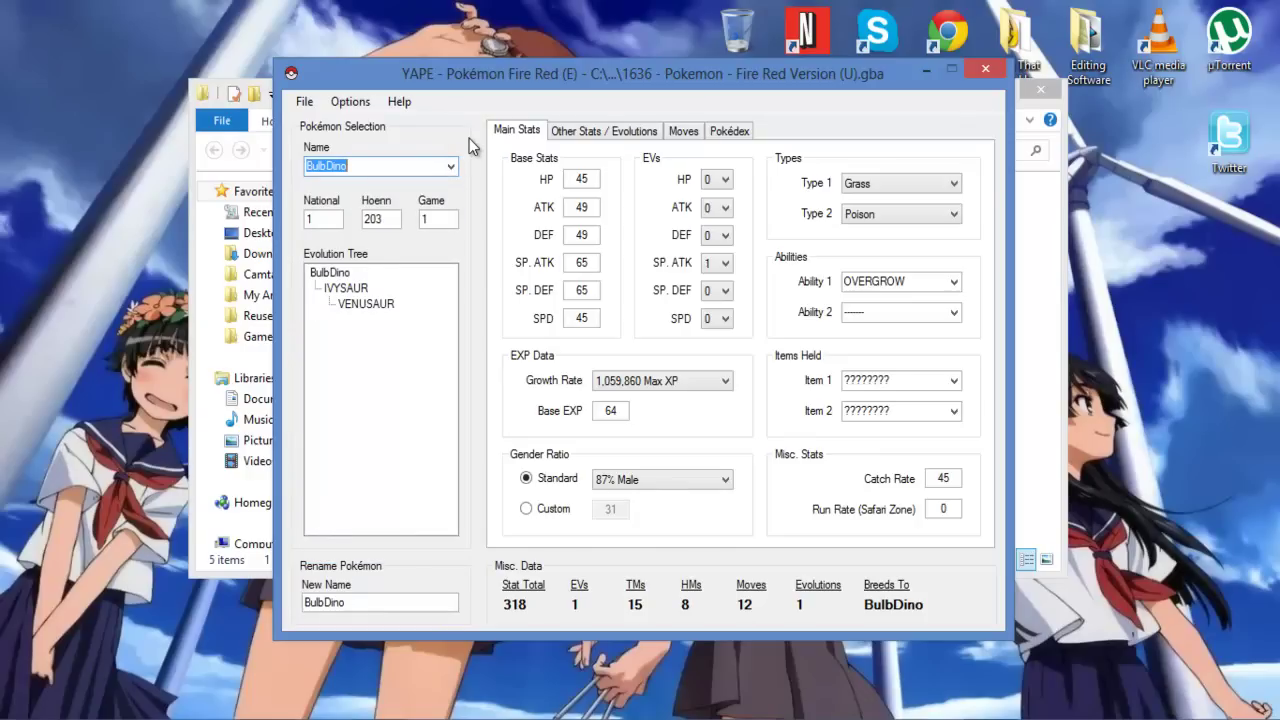
click(373, 104)
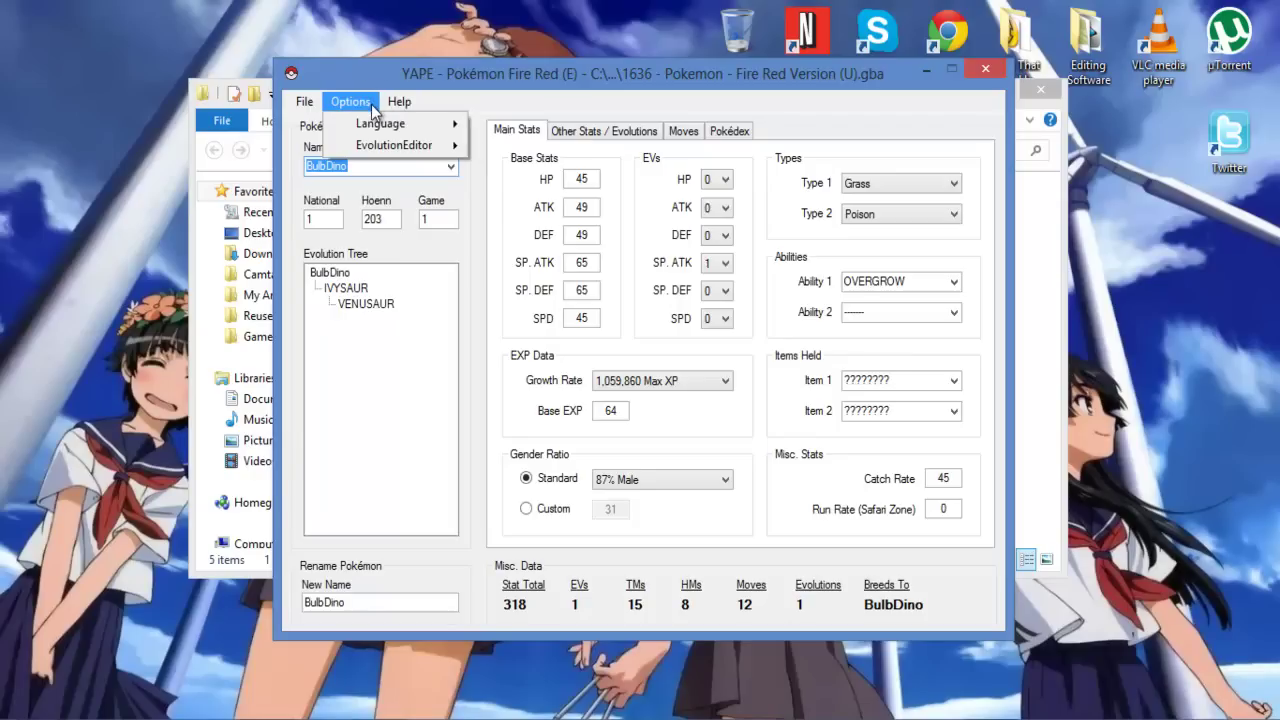
mouse_move(381, 150)
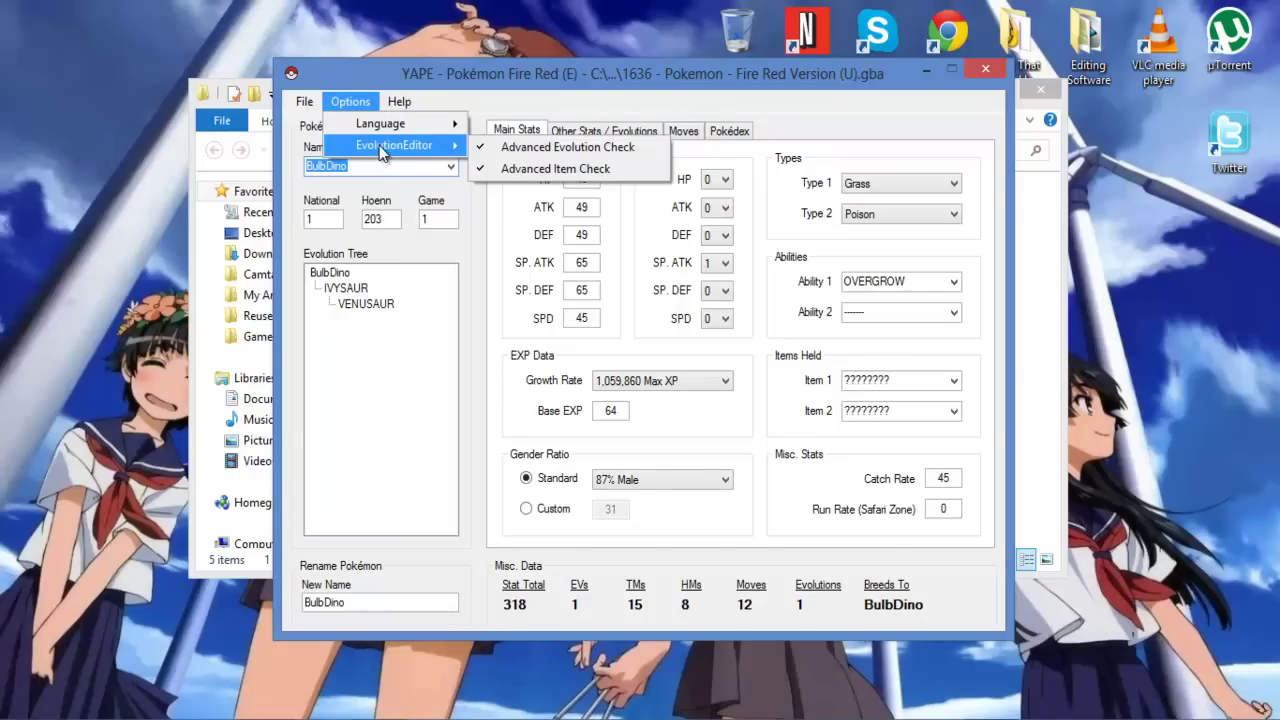
mouse_move(418, 127)
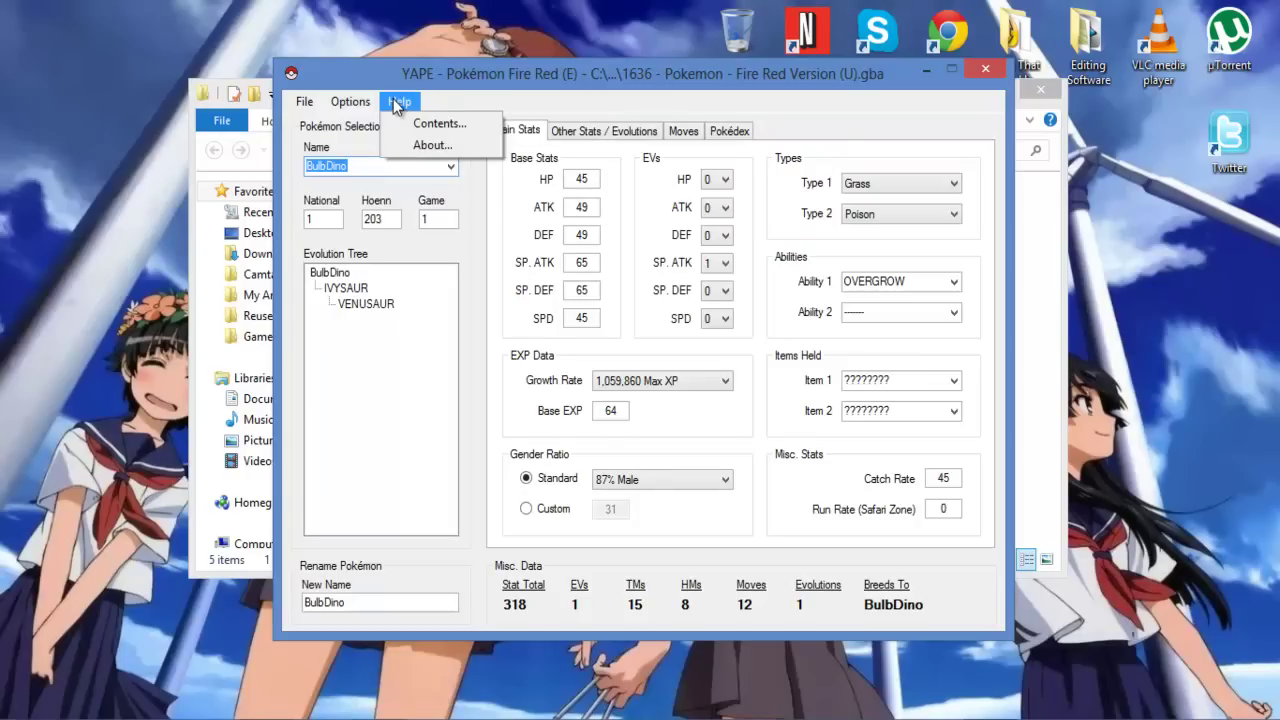
mouse_move(304, 101)
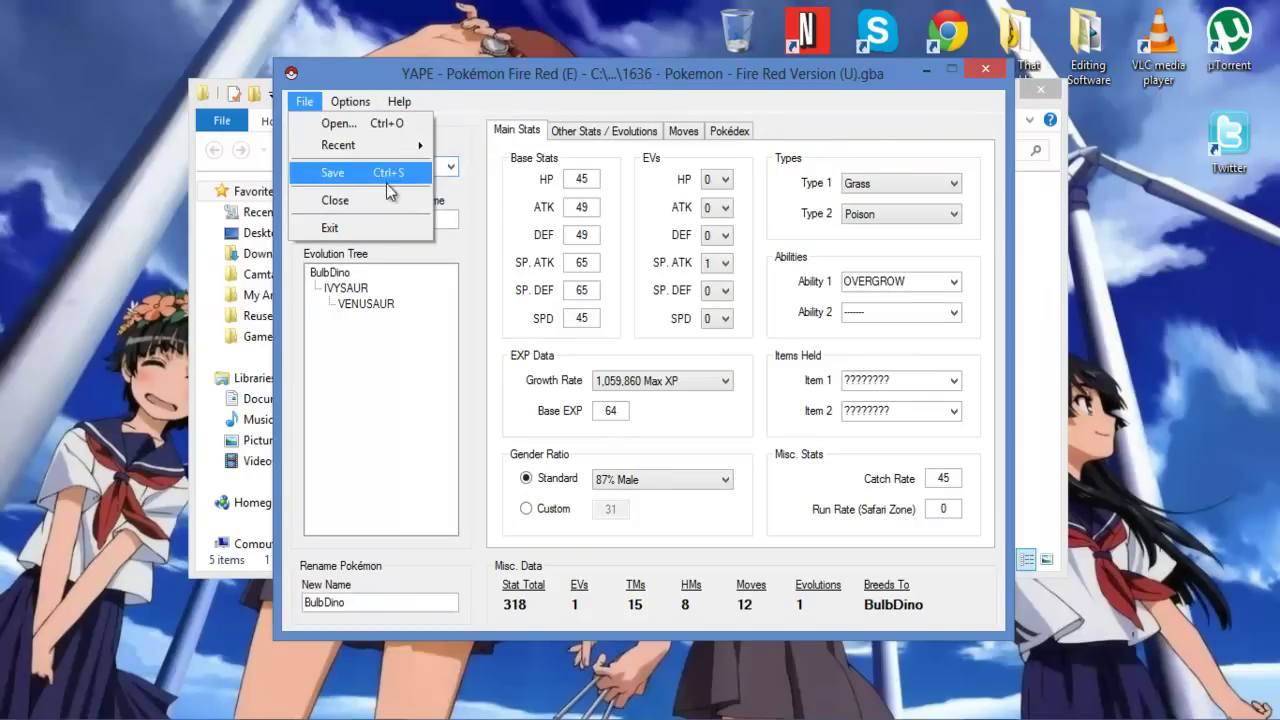
drag(664, 67, 672, 69)
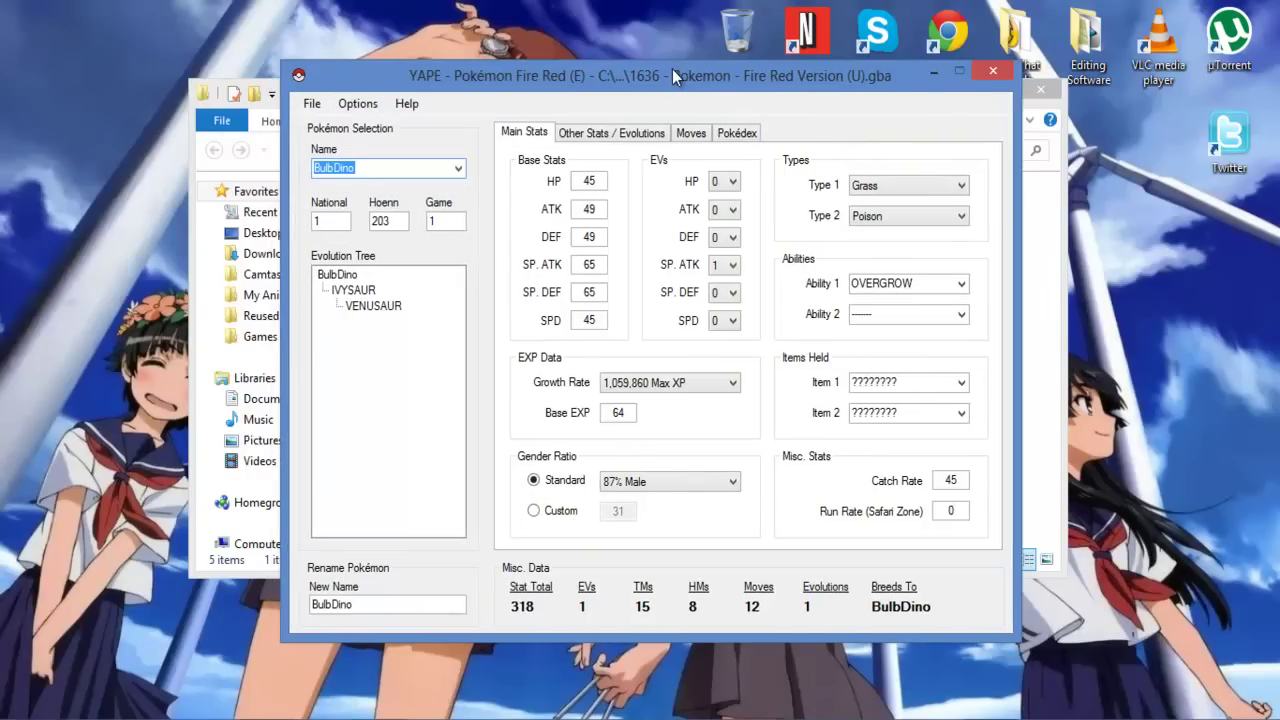
- Close and relaunch YAPE, and load the ROM "1636 - Pokemon - Fire Red Version (U)" from the GameBoy Games folder
click(978, 71)
double_click(662, 306)
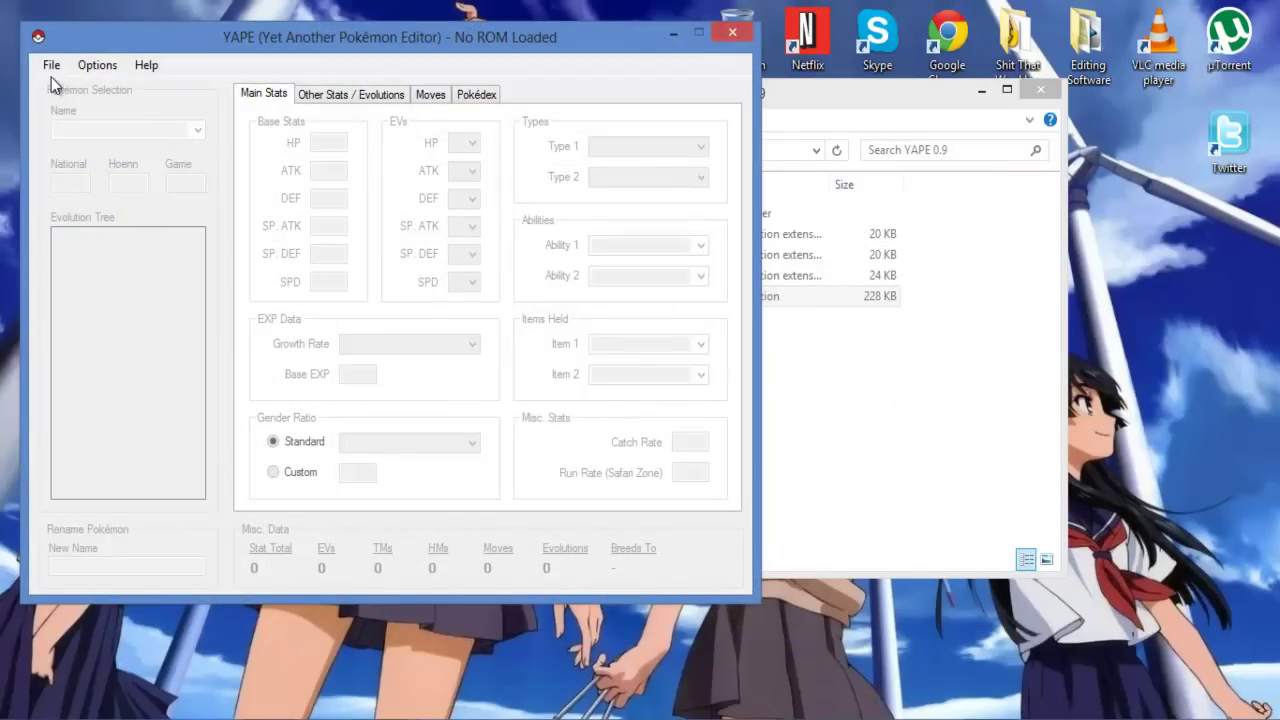
click(51, 65)
click(64, 86)
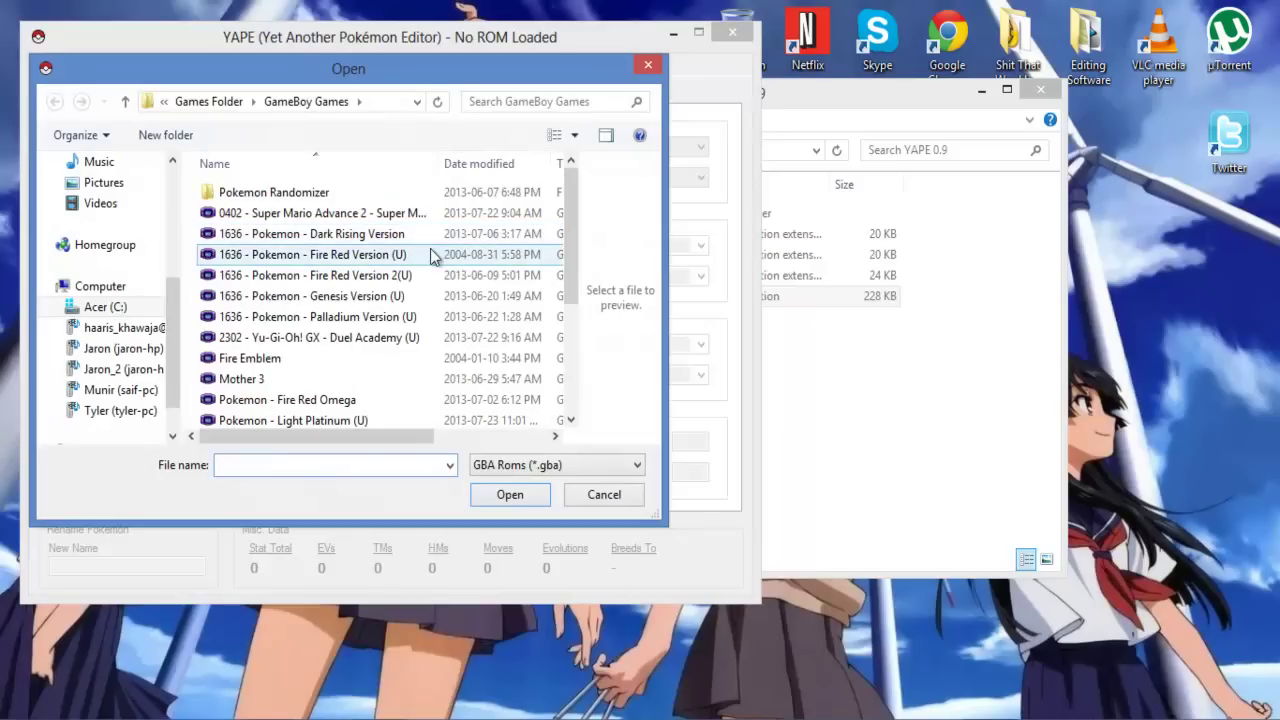
double_click(435, 256)
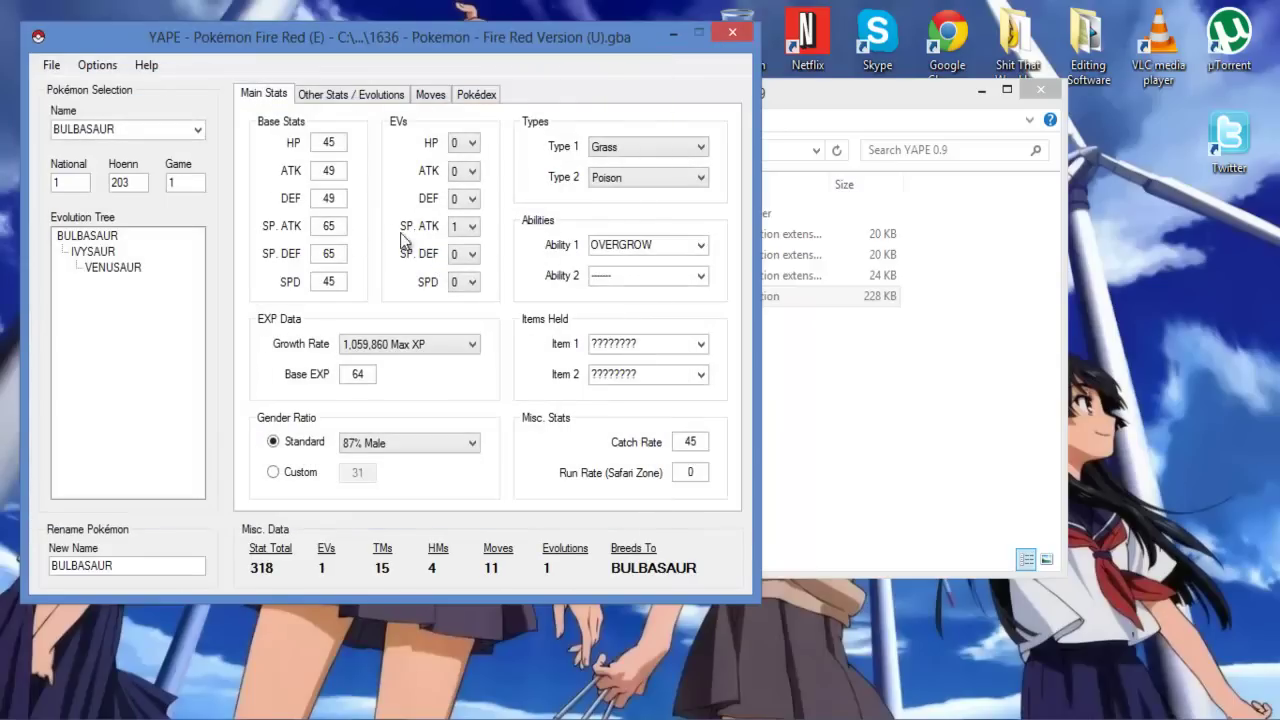
- Review Bulbasaur's Pokédex, moves, evolution and main stats data in the reloaded ROM
click(480, 95)
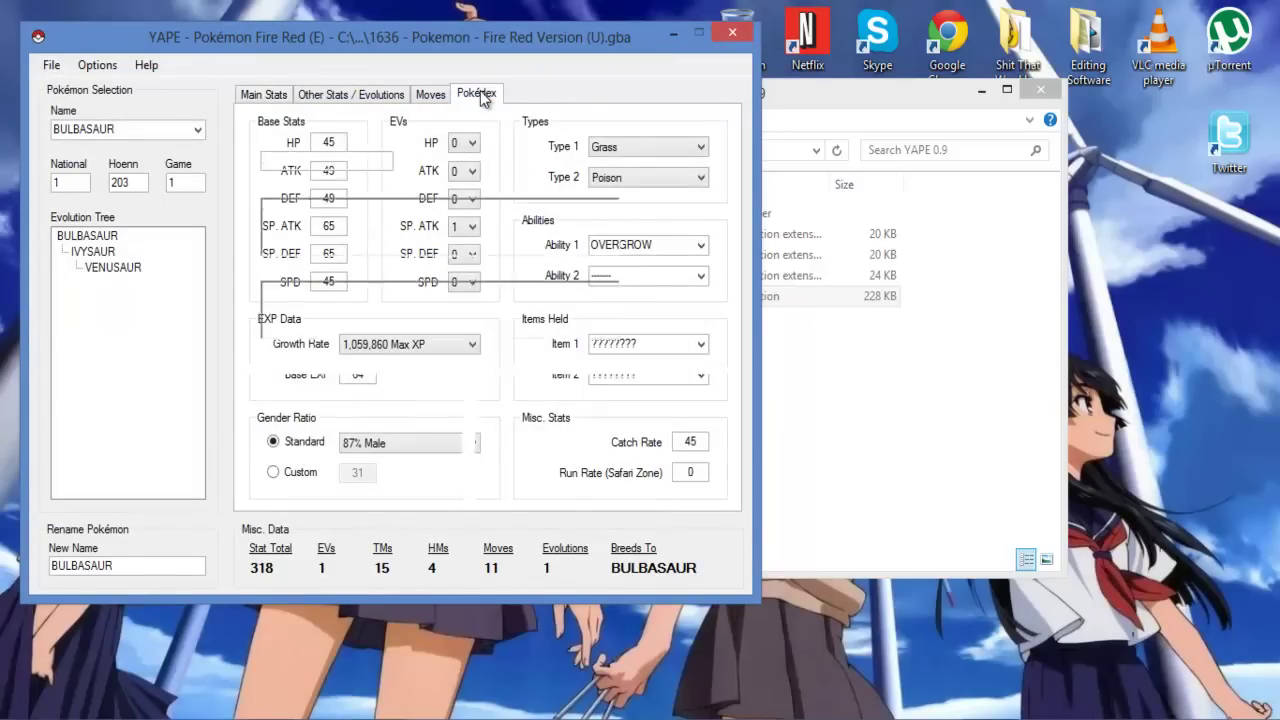
click(420, 97)
click(380, 100)
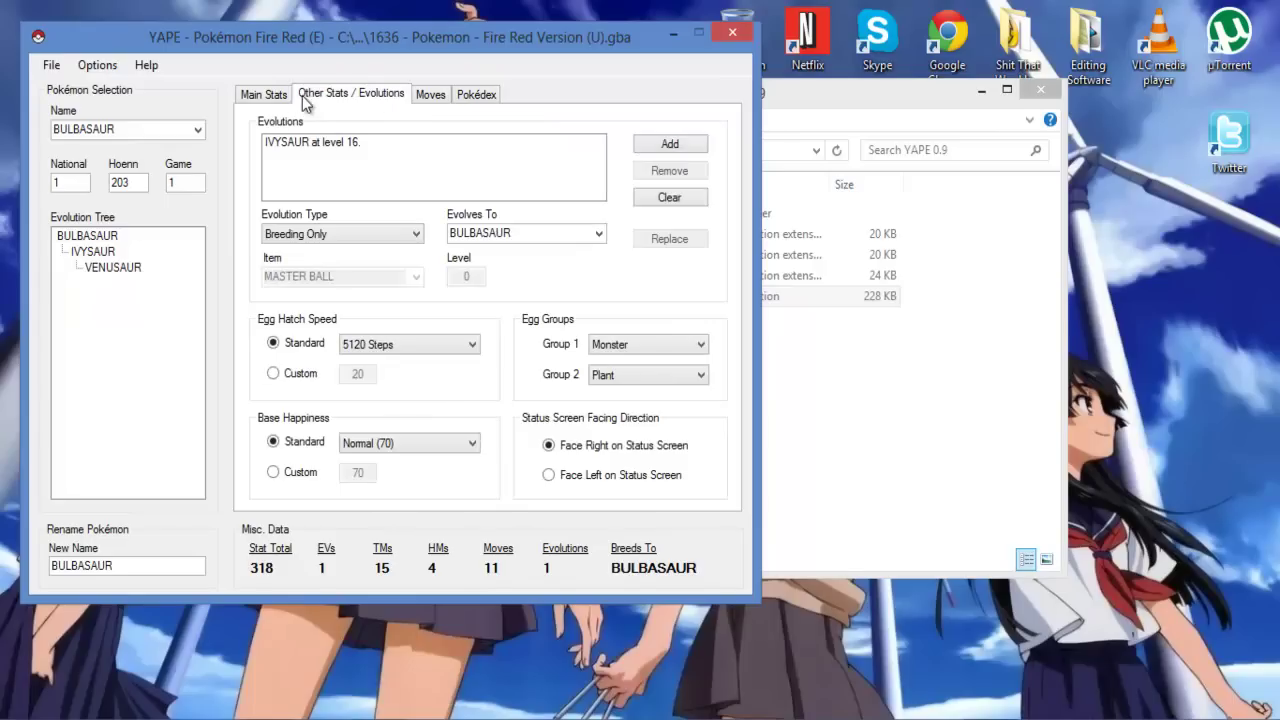
click(286, 95)
click(52, 66)
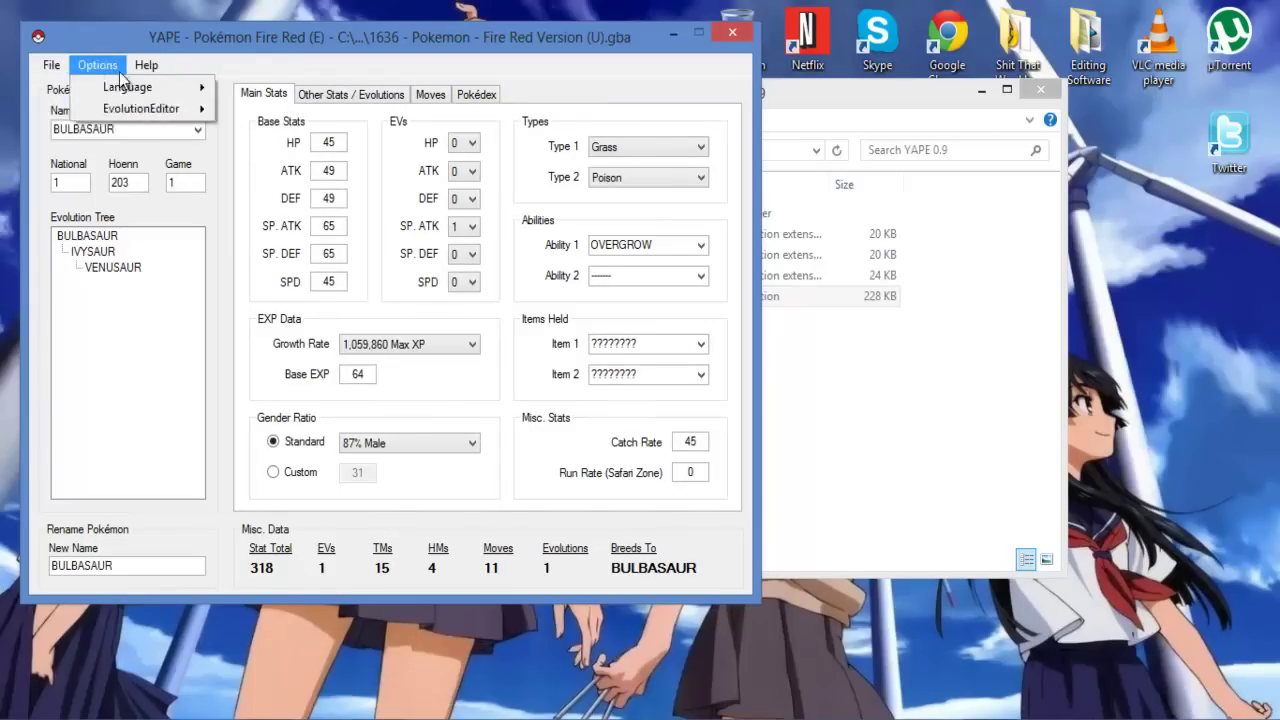
mouse_move(90, 108)
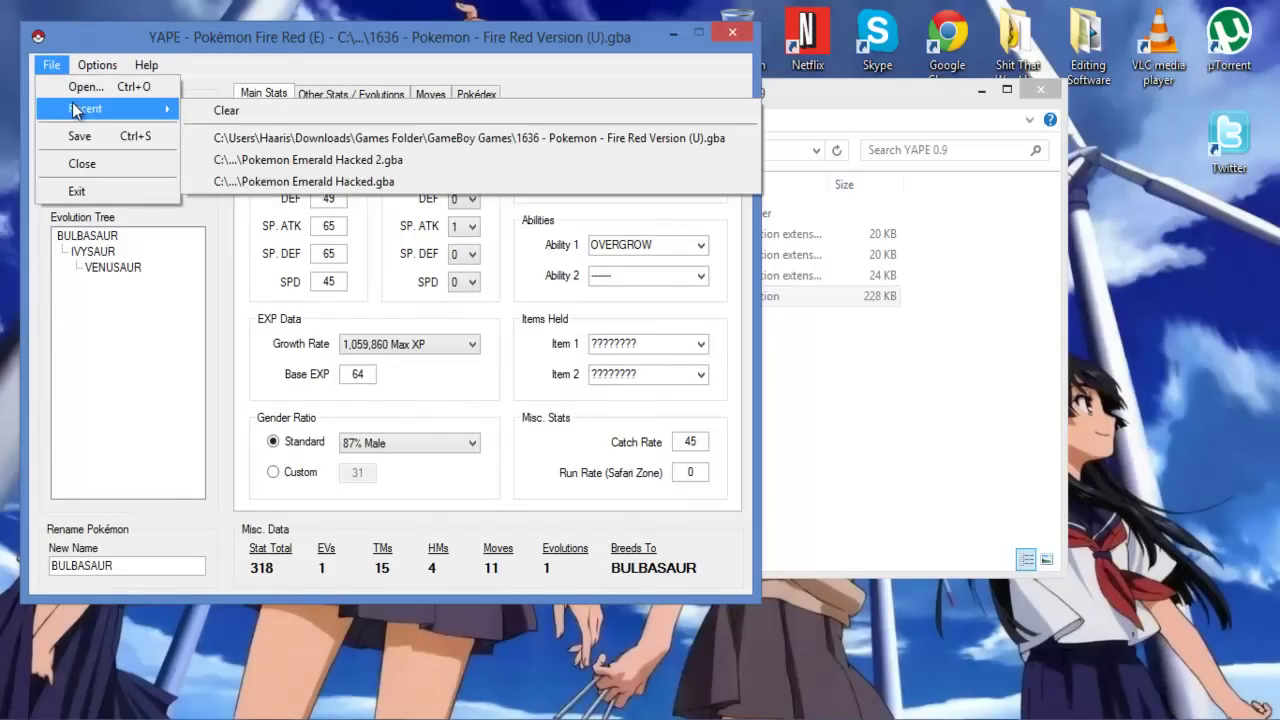
click(536, 54)
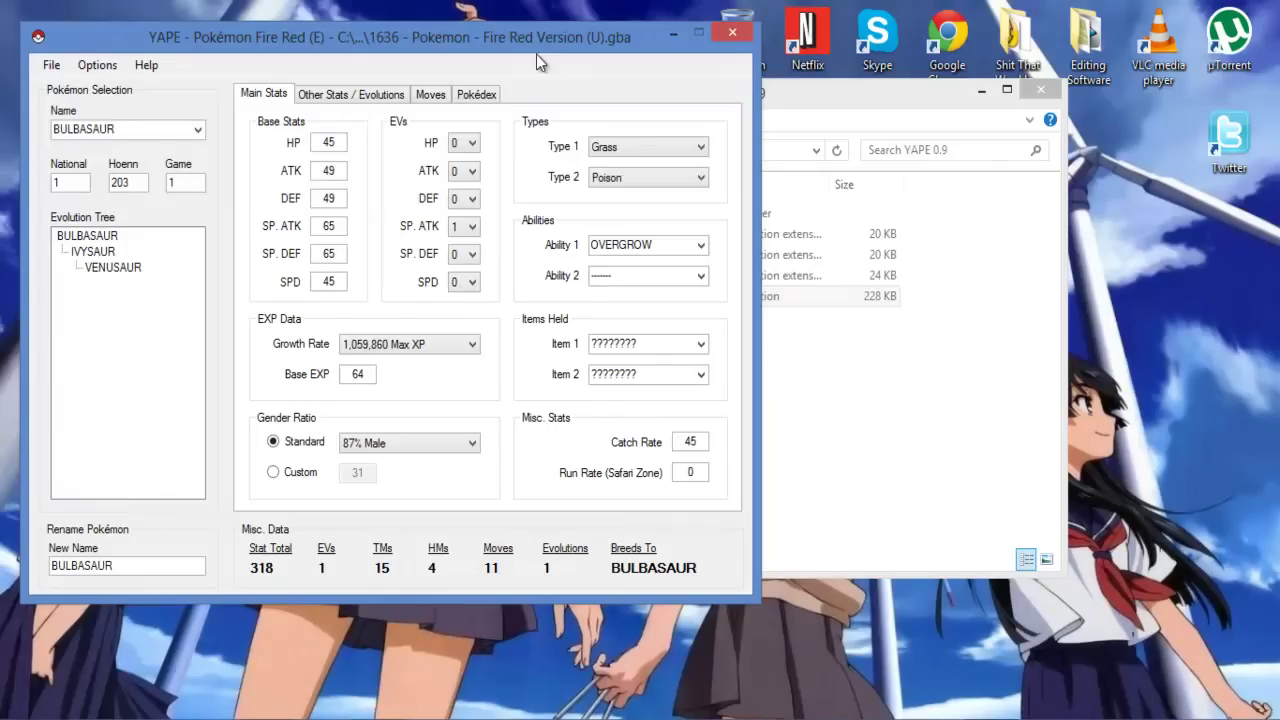
drag(590, 48, 818, 106)
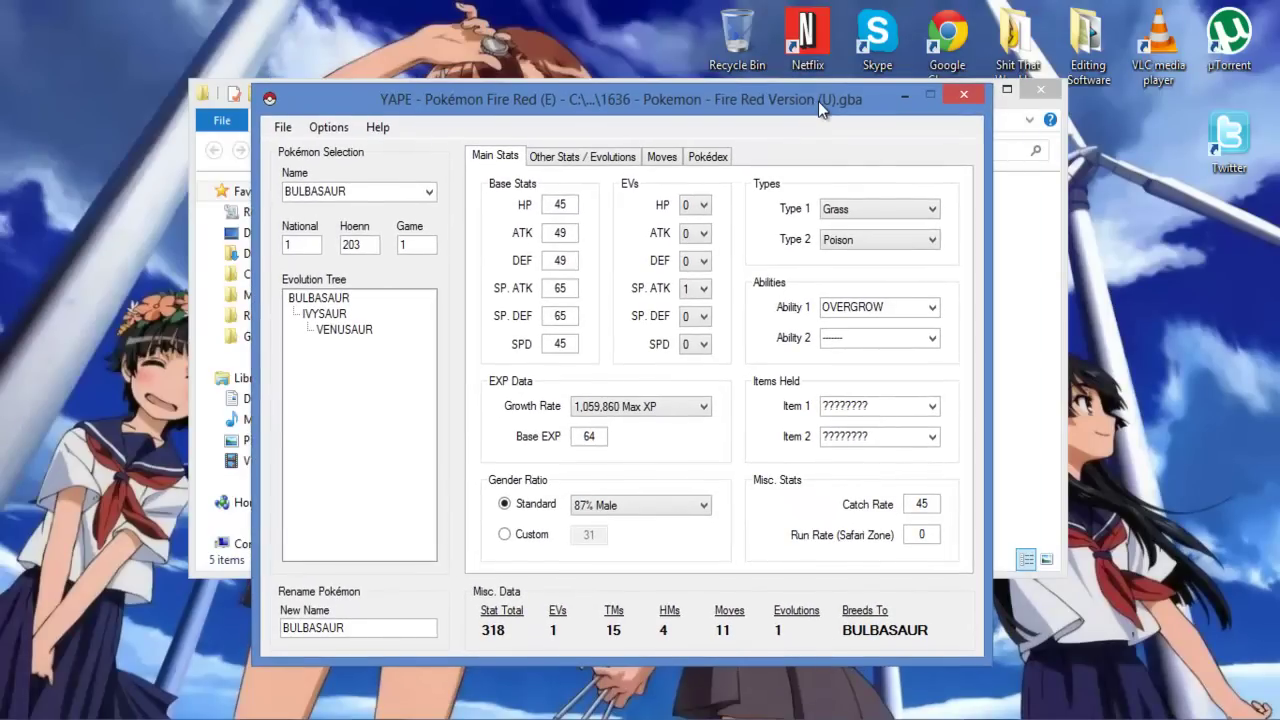